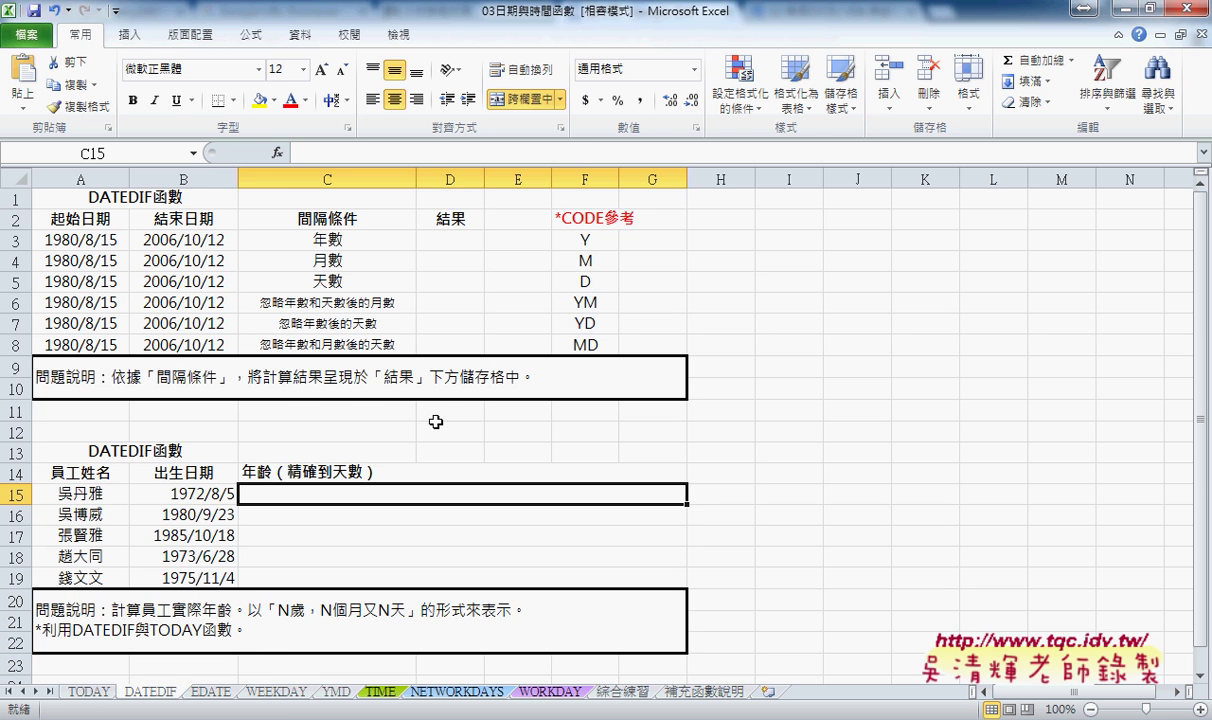
# Step: Open Insert Function for C15 and browse the Date & Time function list
pyautogui.click(284, 160)
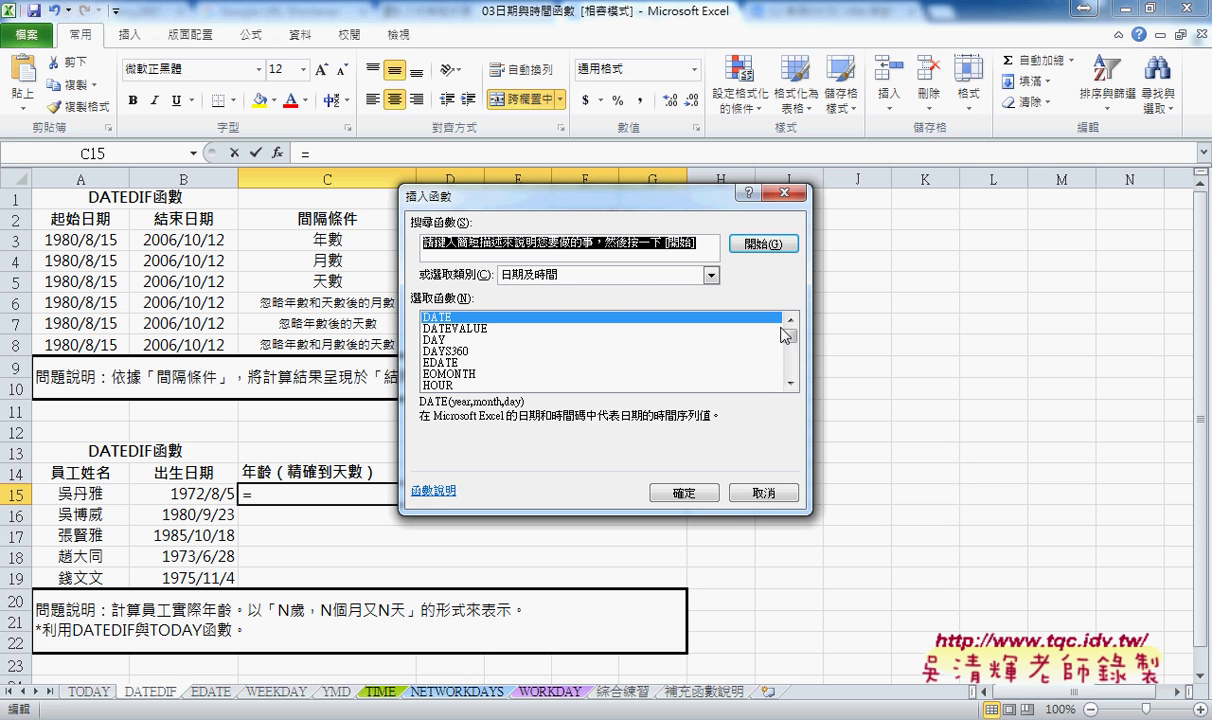
pyautogui.moveTo(787, 335)
pyautogui.mouseDown()
pyautogui.moveTo(795, 383)
pyautogui.moveTo(806, 335)
pyautogui.mouseUp()
# Step: Dismiss the function list with C15 left empty, review the dates and codes, and select D3
pyautogui.click(784, 192)
pyautogui.click(452, 238)
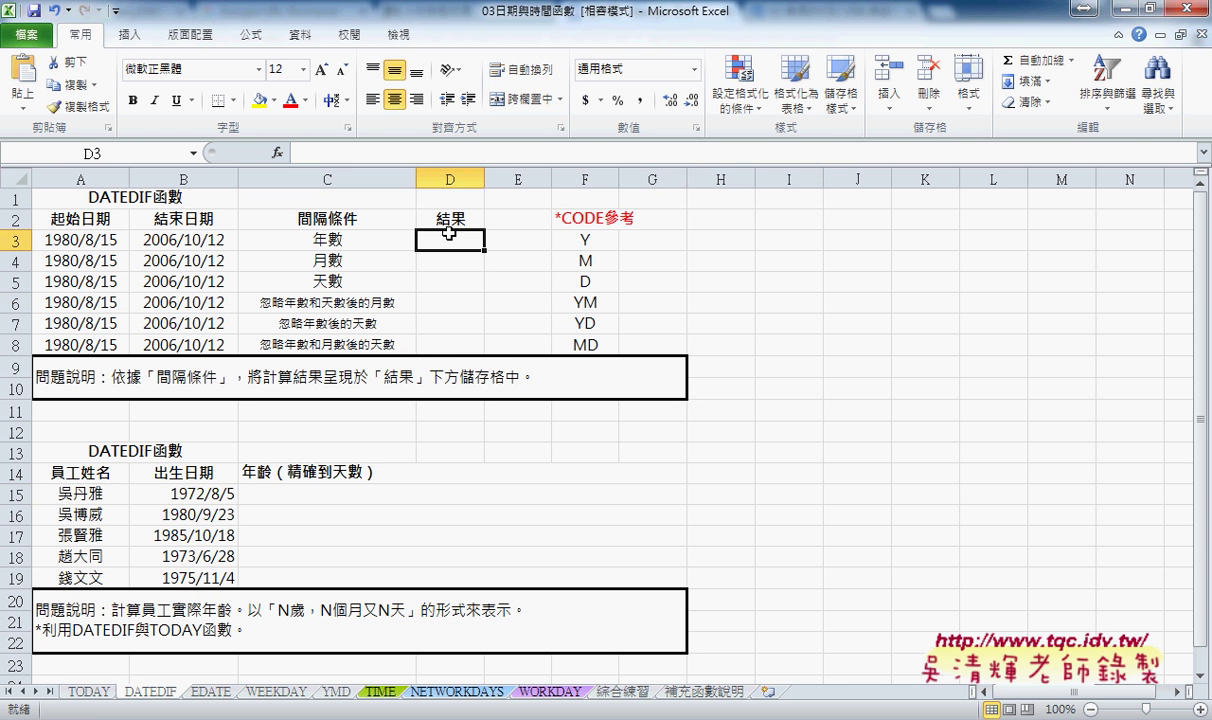
pyautogui.click(108, 241)
pyautogui.click(200, 244)
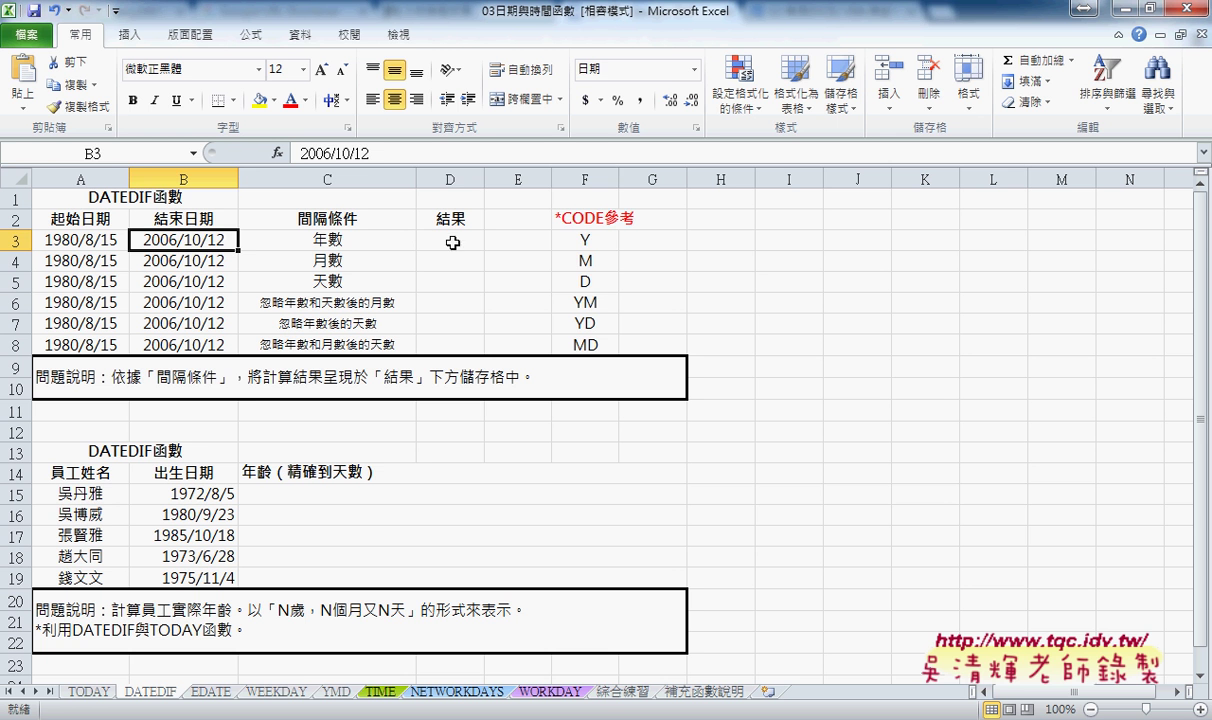
pyautogui.click(589, 244)
pyautogui.click(557, 255)
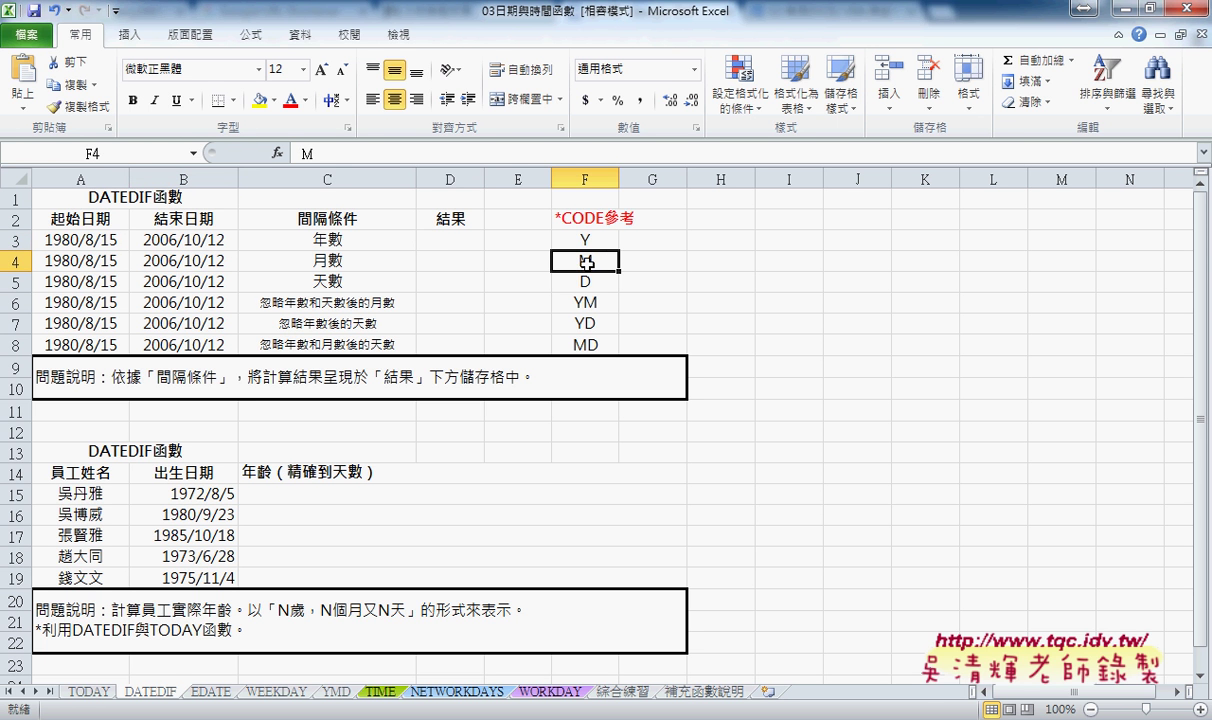
pyautogui.click(475, 240)
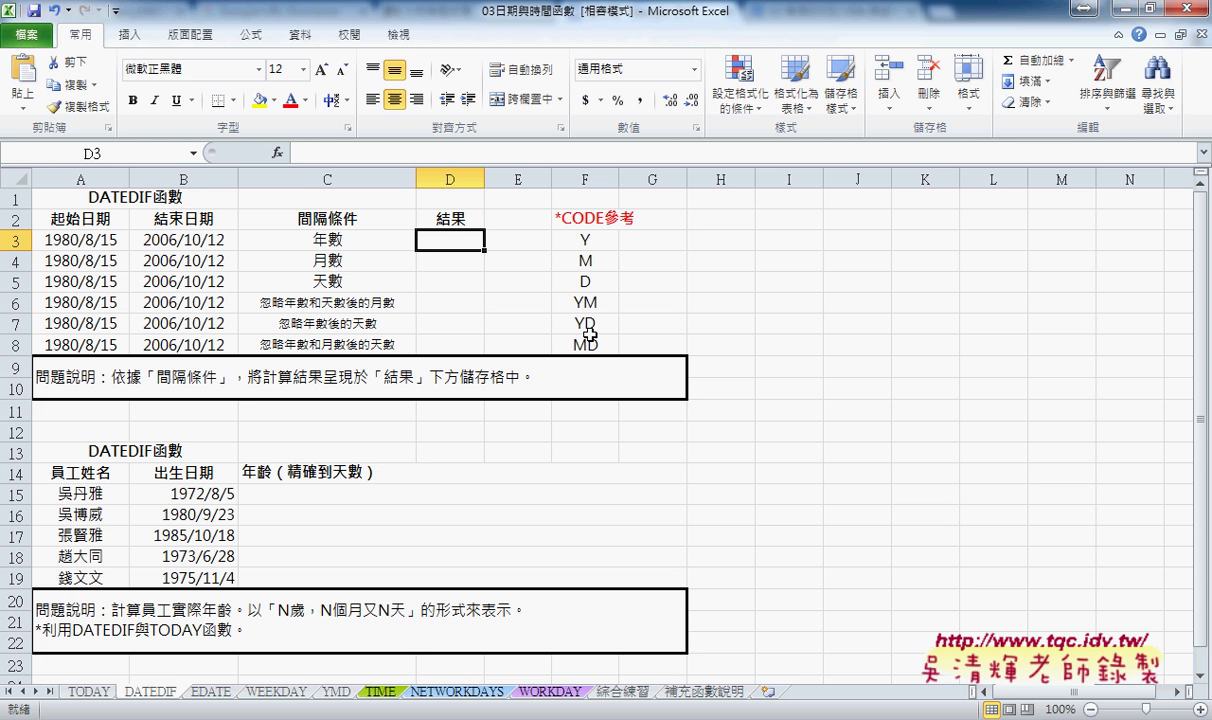
# Step: Enter =DATEDIF(A3,B3,"Y") in D3 so it returns 26 years
pyautogui.click(300, 151)
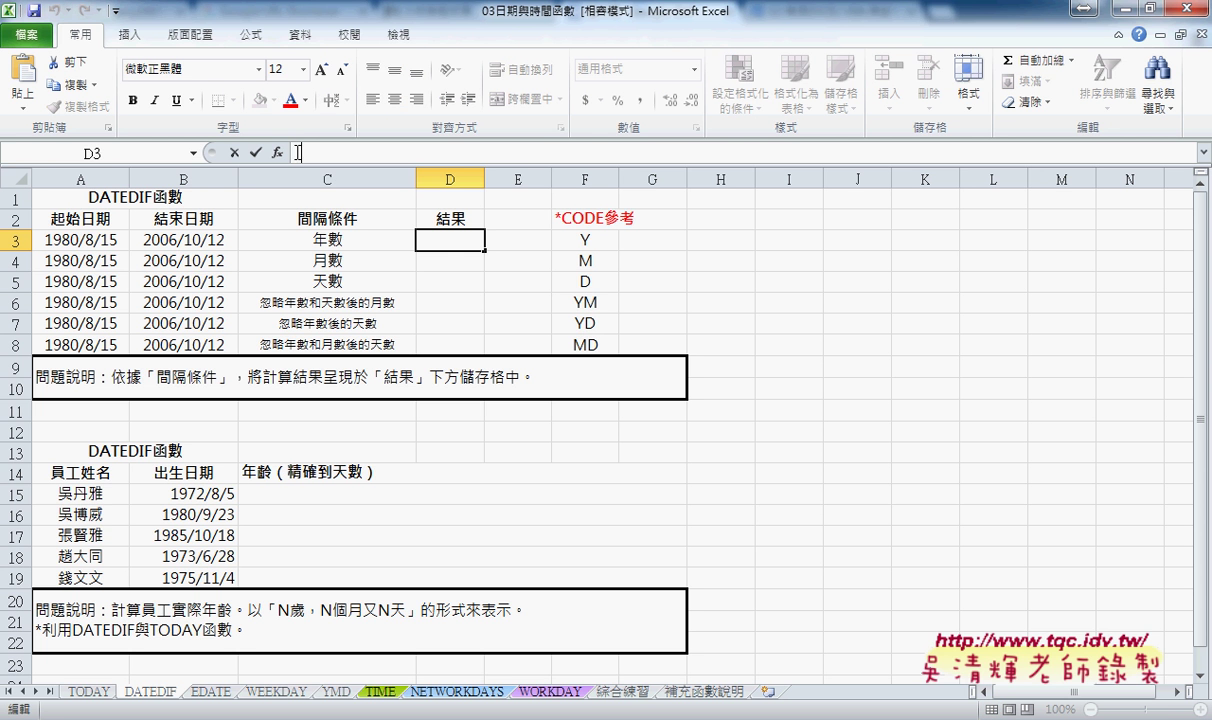
pyautogui.write('=')
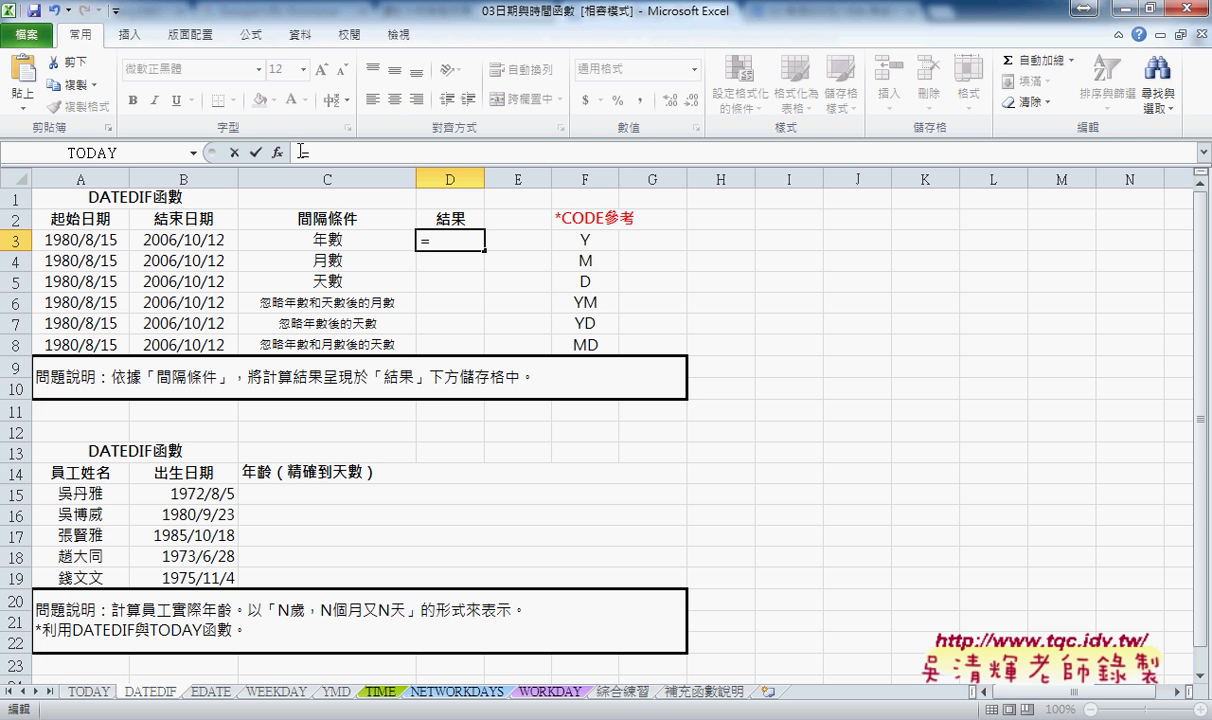
pyautogui.write('dated')
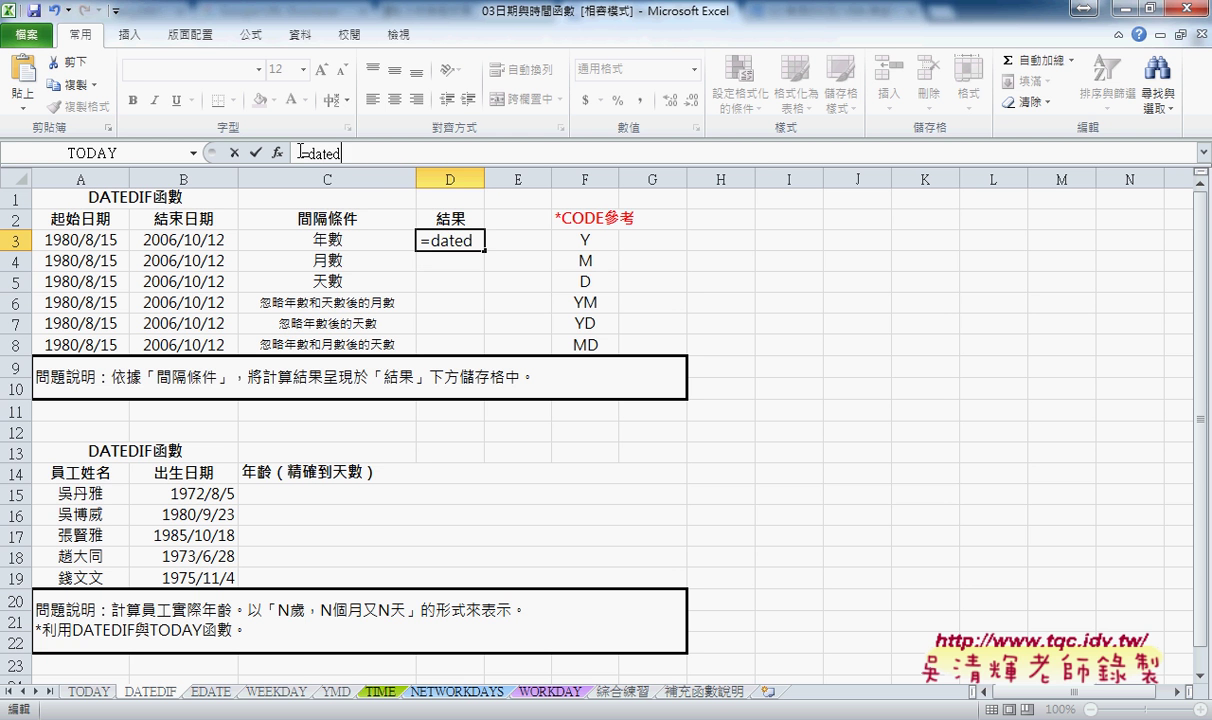
pyautogui.write('if')
pyautogui.write('(')
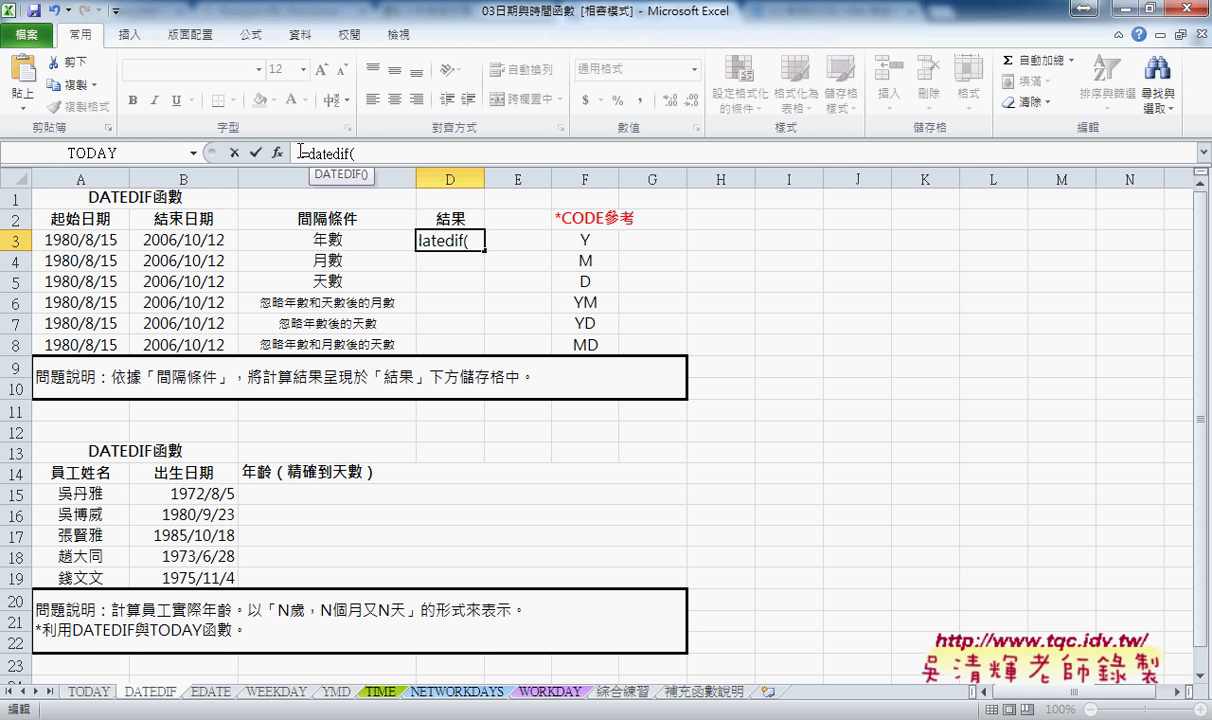
pyautogui.click(88, 238)
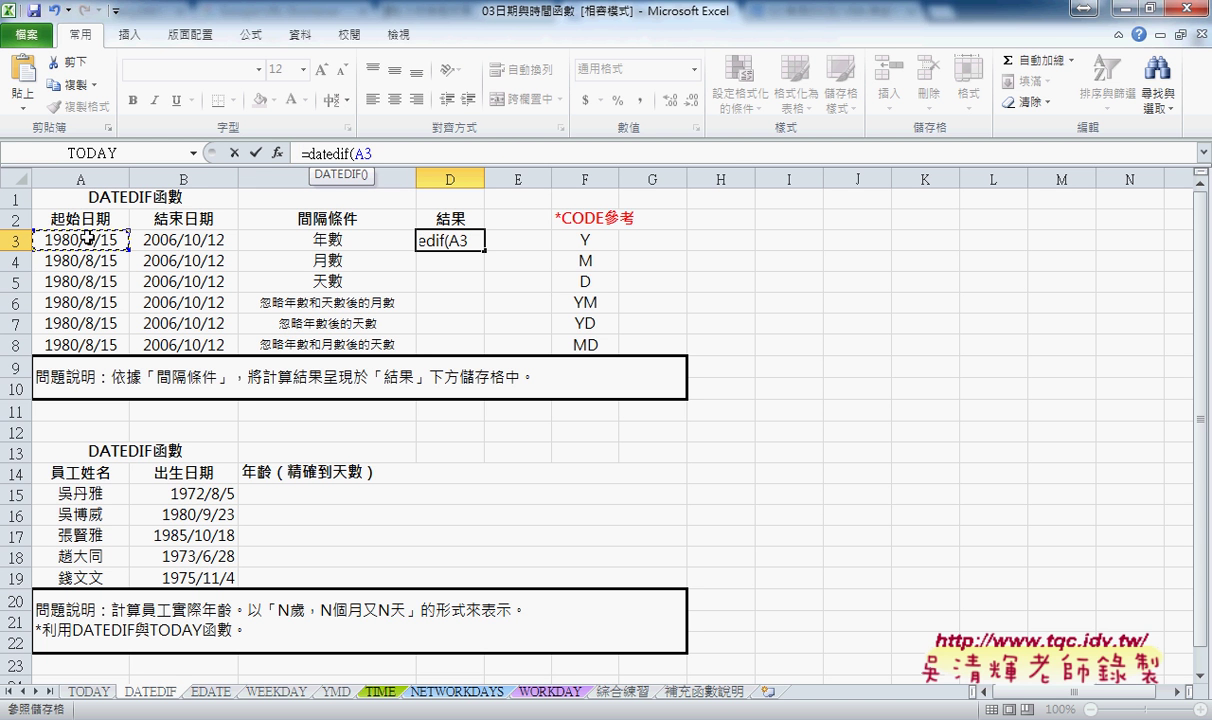
pyautogui.write(',')
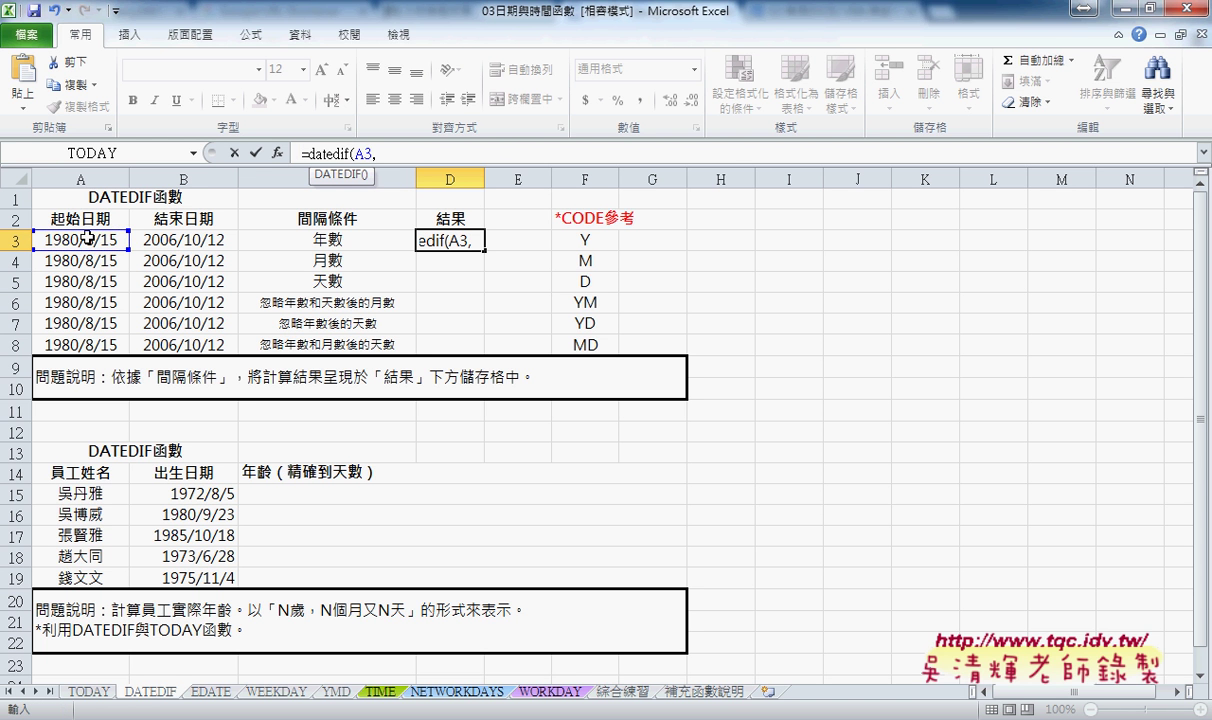
pyautogui.click(174, 242)
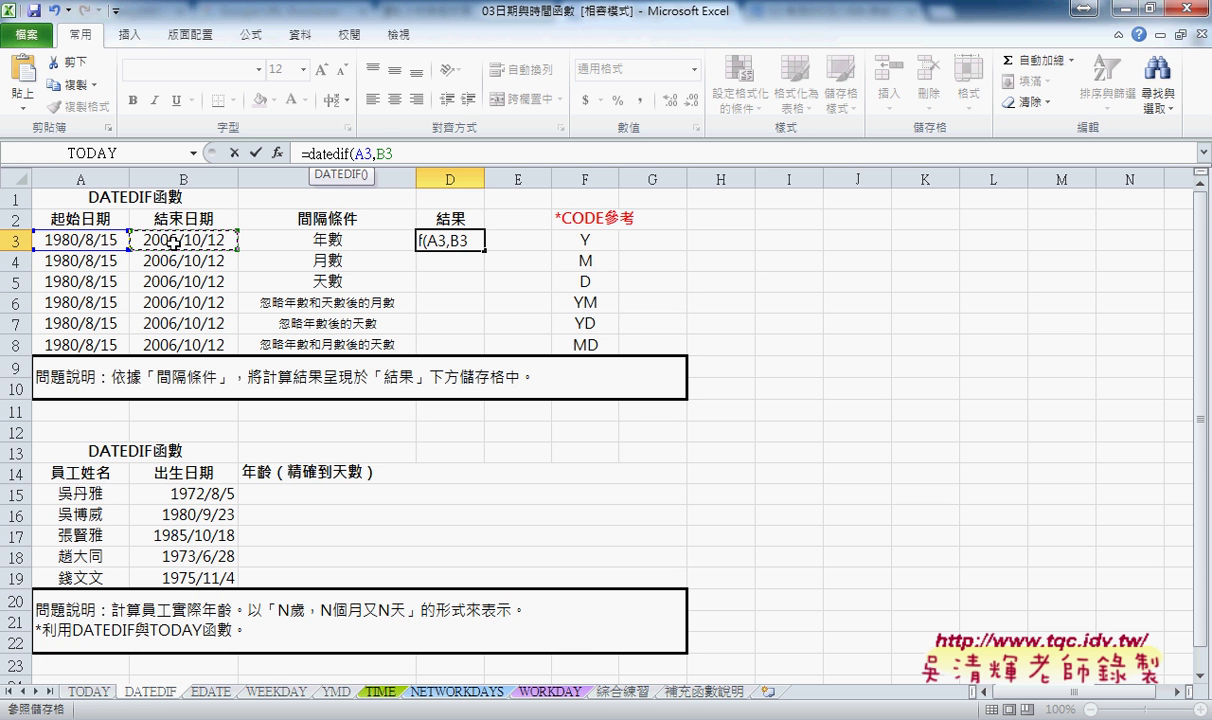
pyautogui.write(',"')
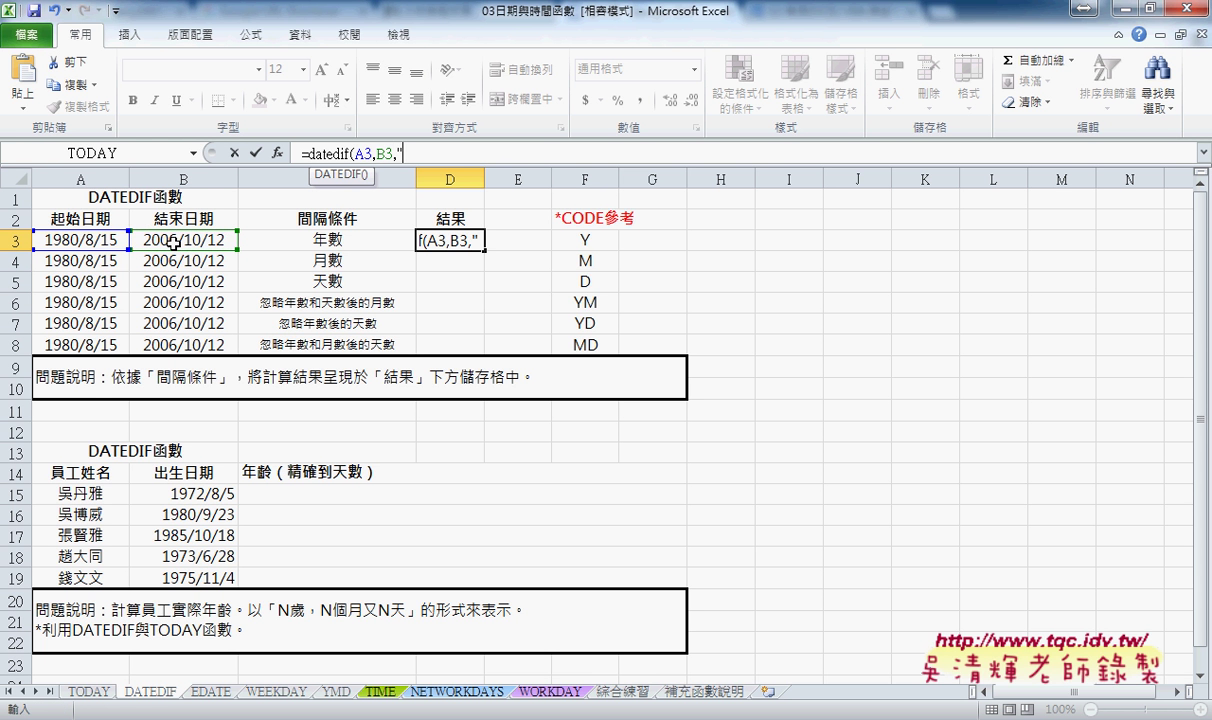
pyautogui.write('Y')
pyautogui.write('")')
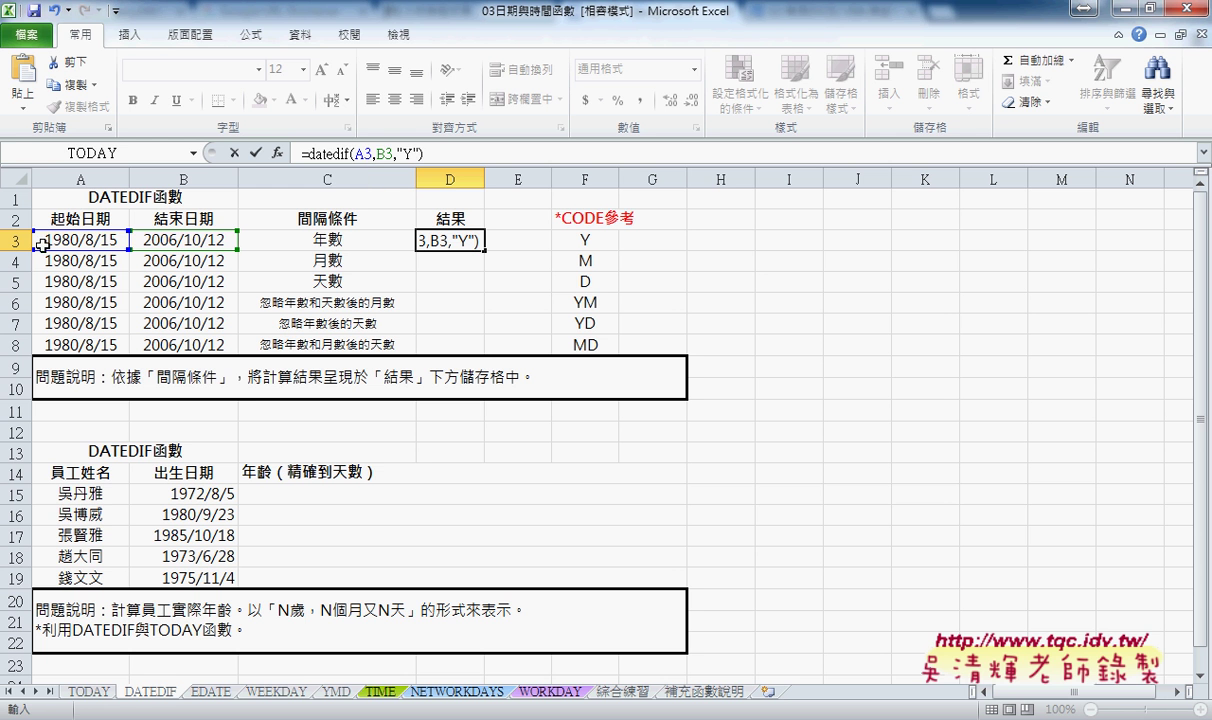
pyautogui.click(255, 153)
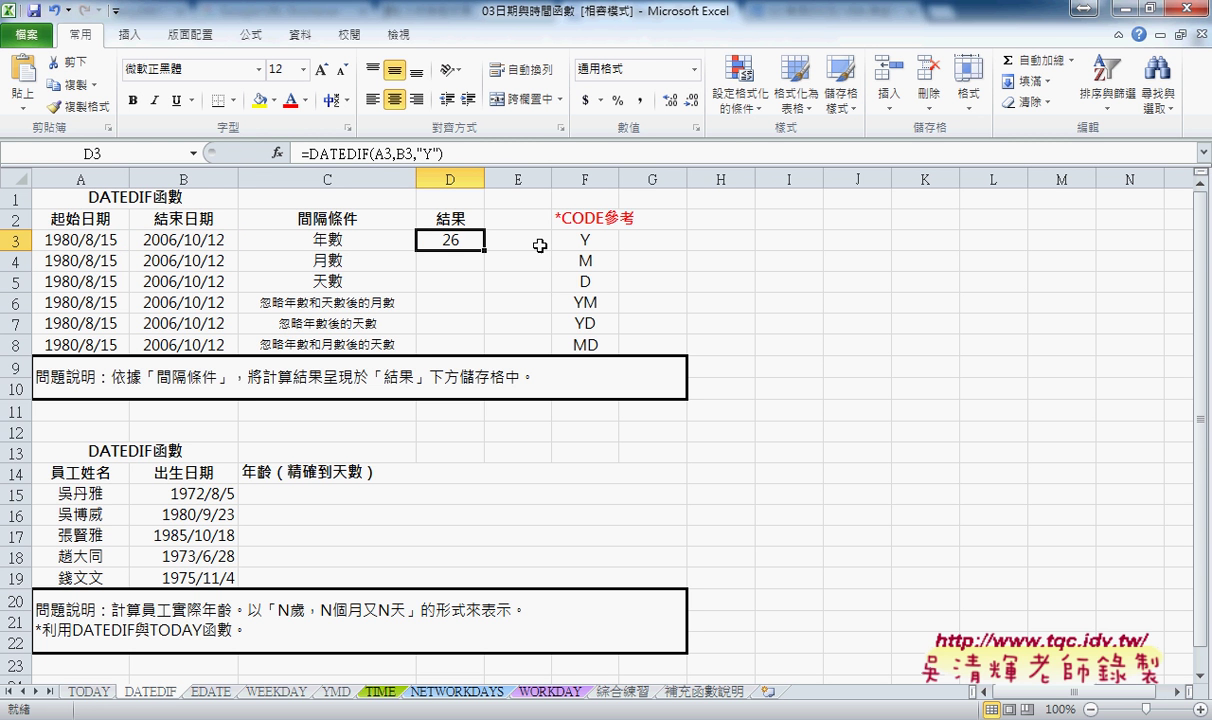
# Step: Change B3's end date month from 10 to 8, making it 2006/8/12
pyautogui.click(184, 242)
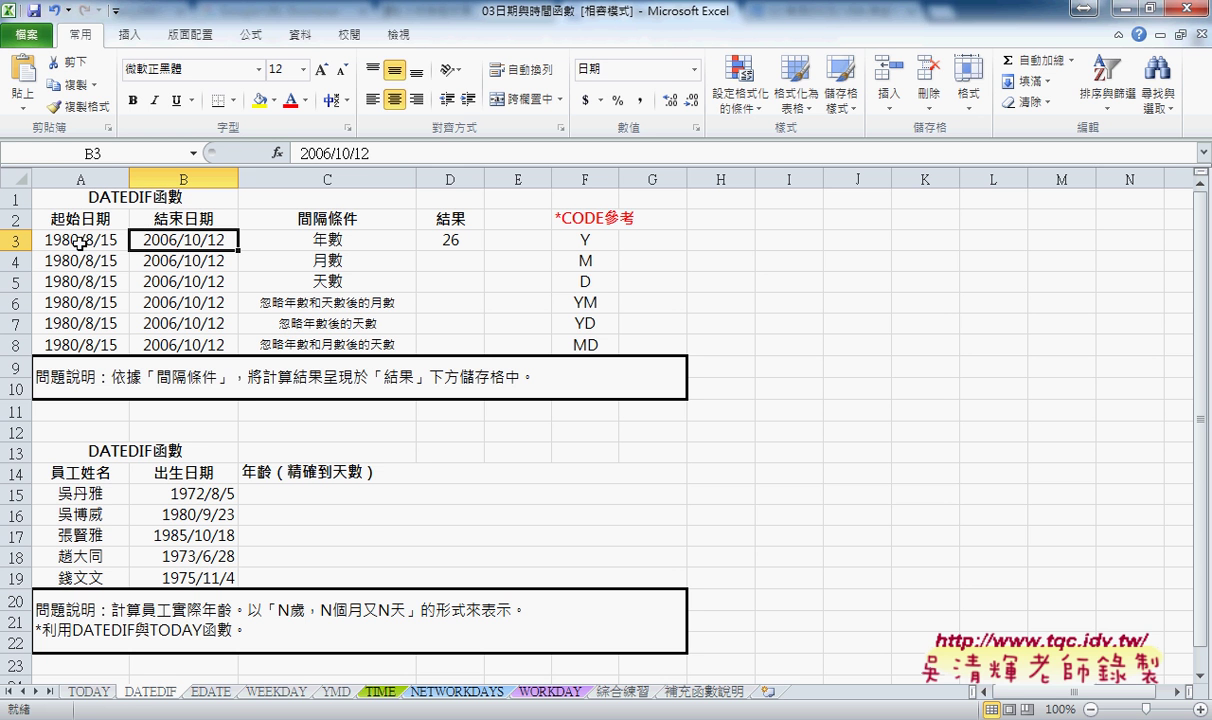
pyautogui.doubleClick(197, 238)
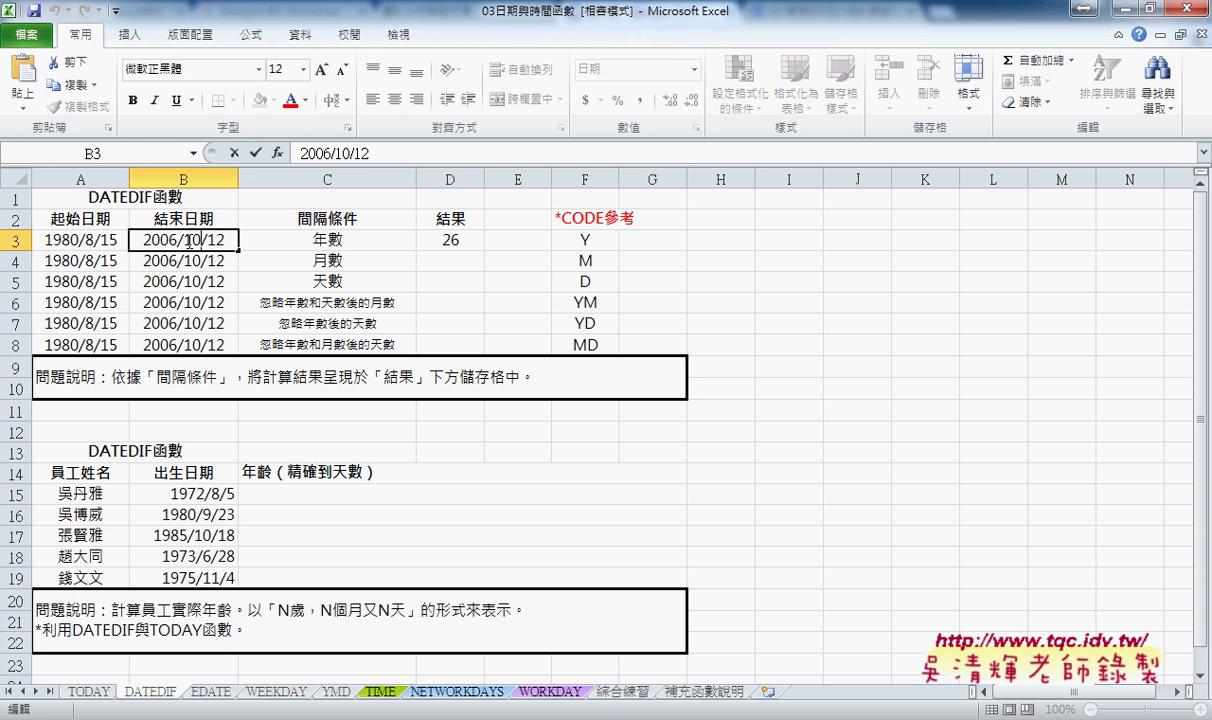
pyautogui.moveTo(200, 240); pyautogui.dragTo(183, 240)
pyautogui.write('8')
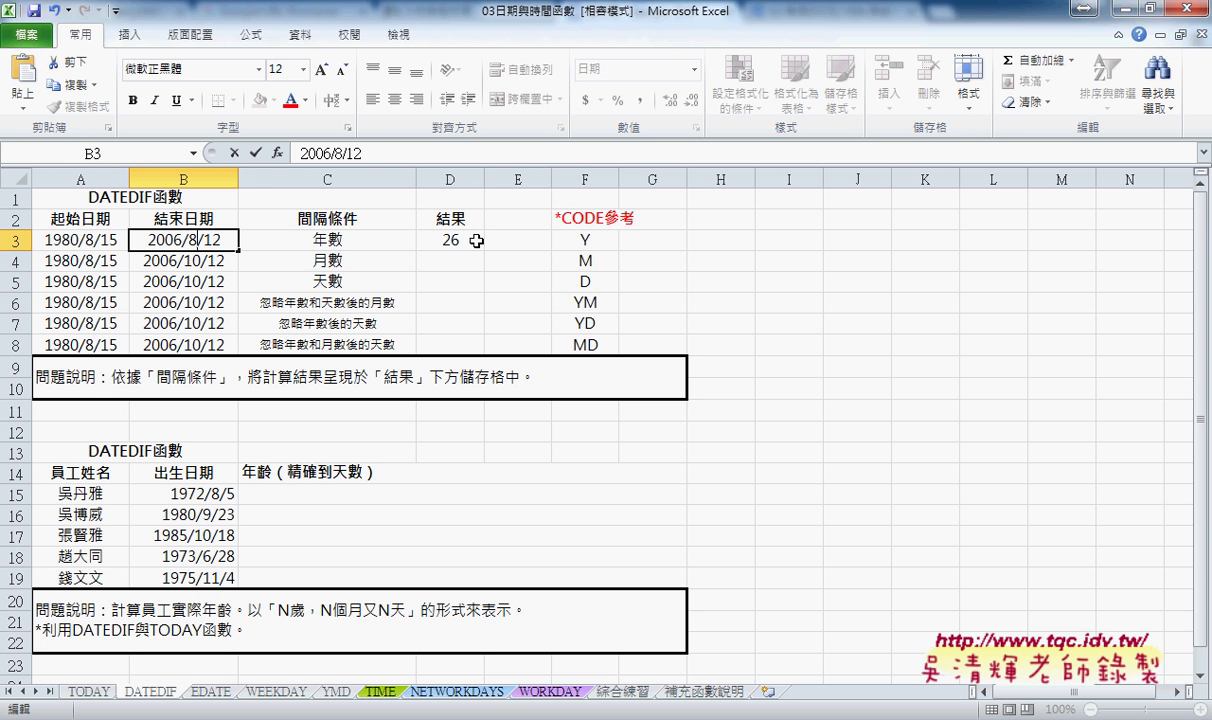
pyautogui.press('Return')
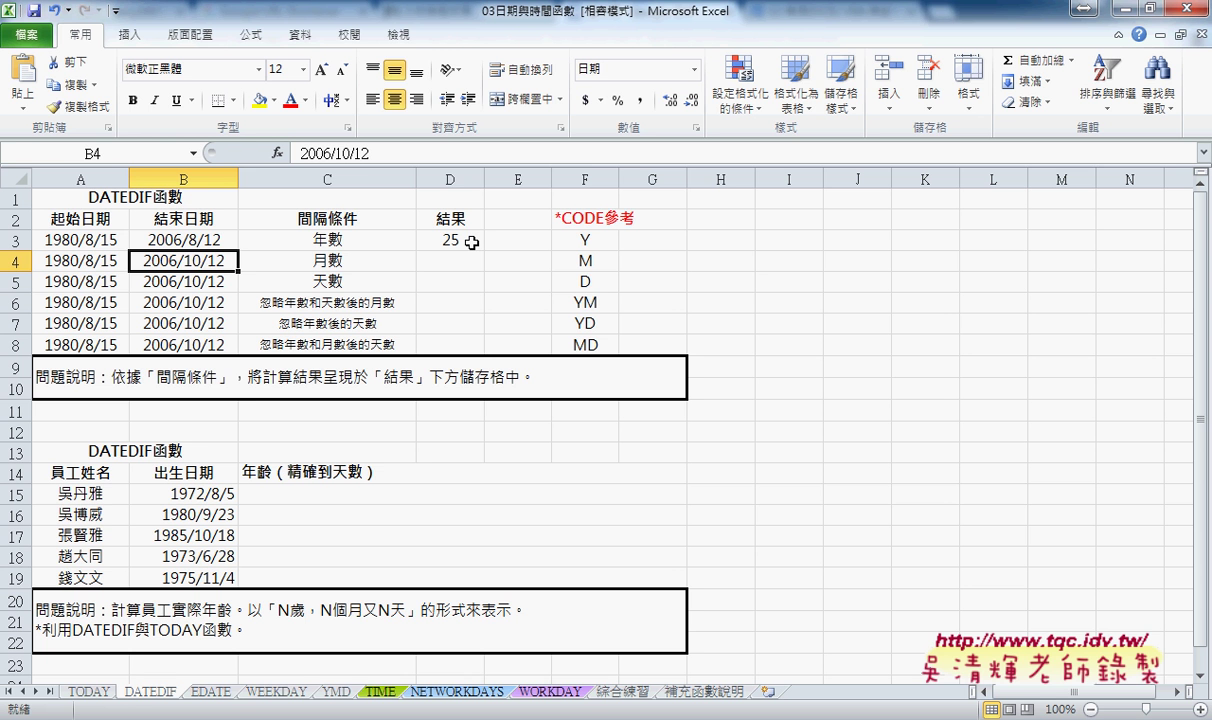
# Step: Change B3's end date to 2006/8/15 and check that D3 returns 26 years
pyautogui.click(185, 231)
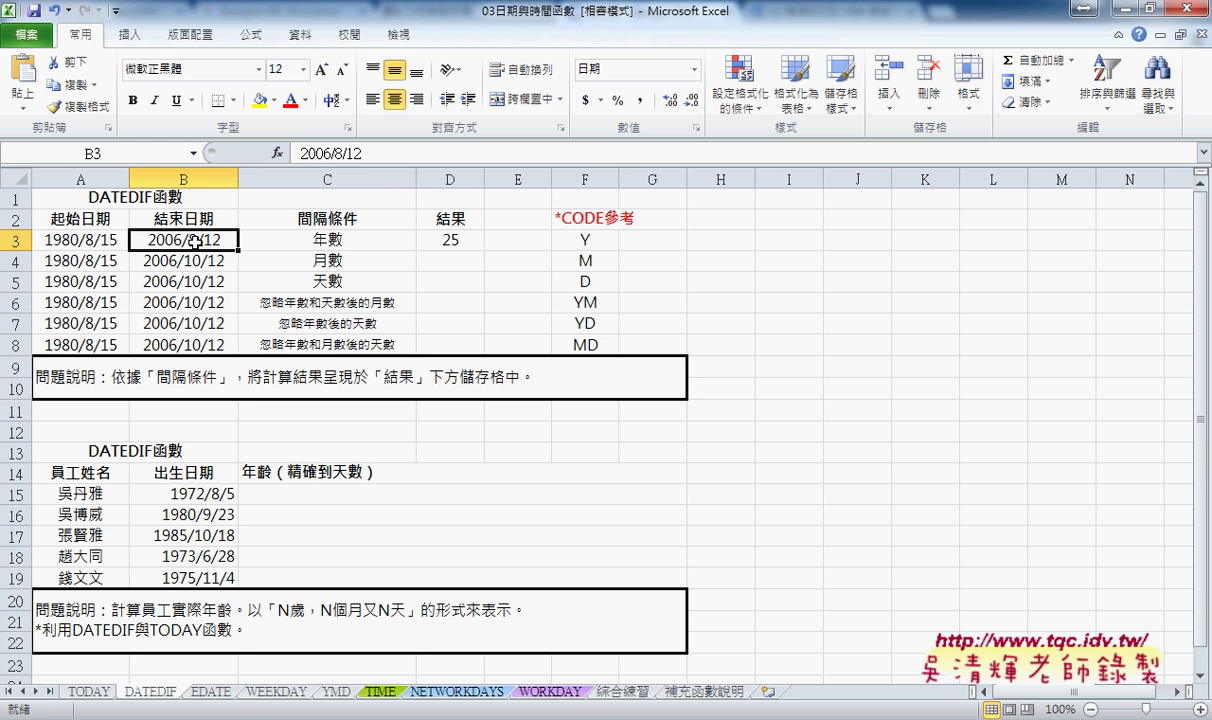
pyautogui.doubleClick(214, 238)
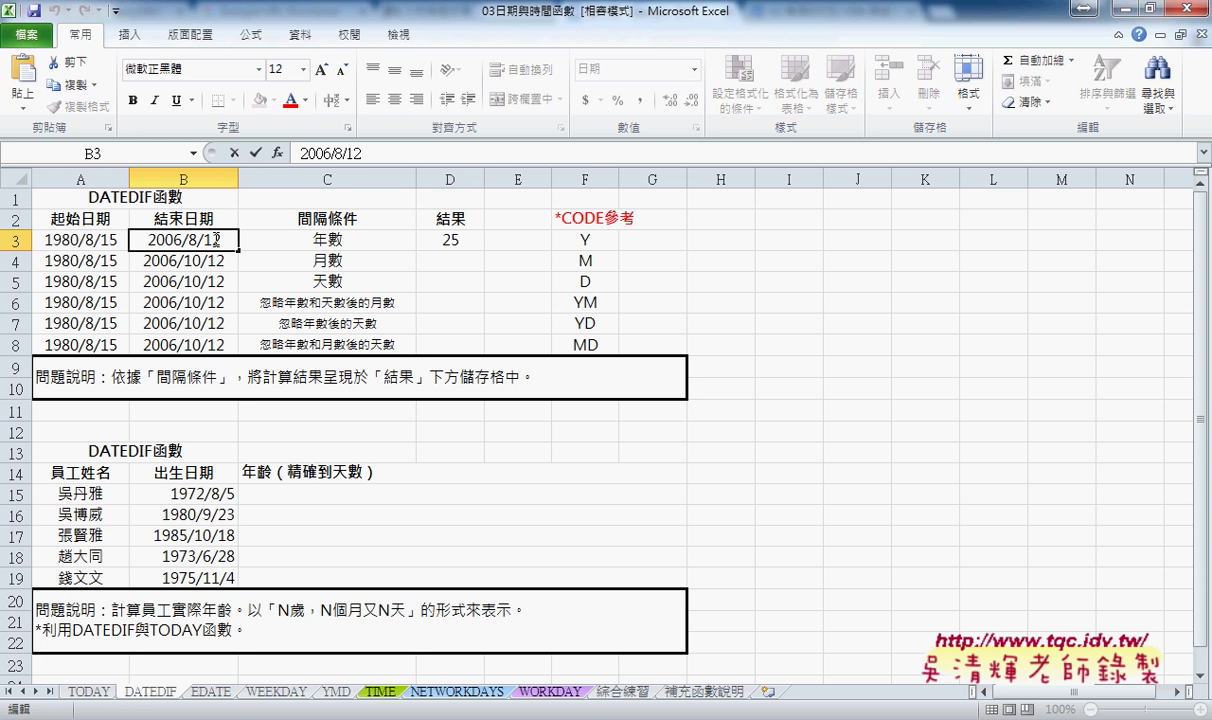
pyautogui.moveTo(214, 238); pyautogui.dragTo(224, 238)
pyautogui.write('5')
pyautogui.press('Return')
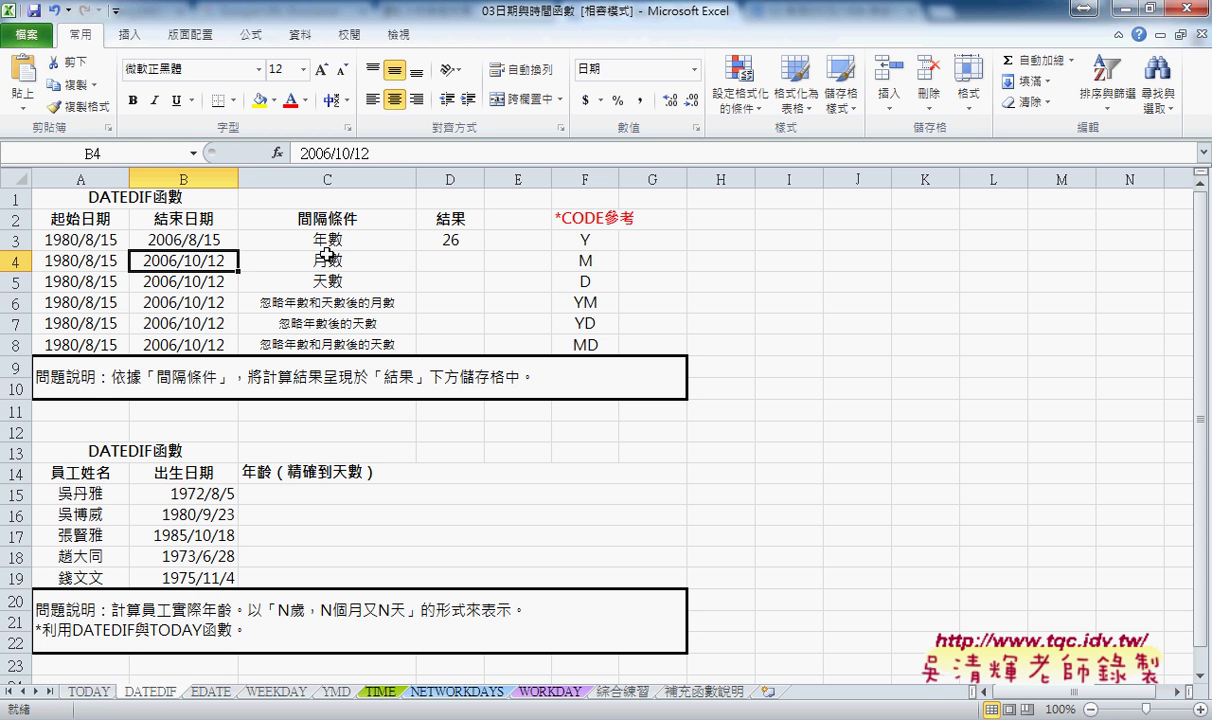
pyautogui.click(421, 236)
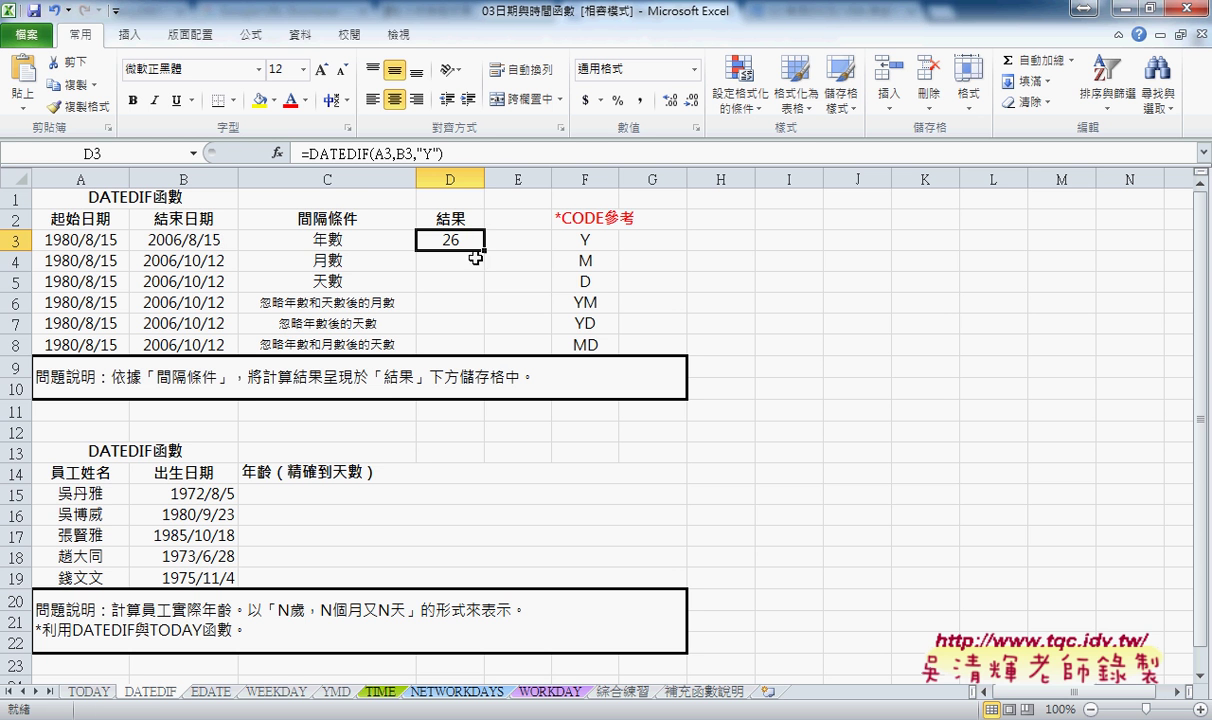
# Step: Fill the years formula down D4:D8, then change D4's code to "M" for 313 months
pyautogui.moveTo(484, 250); pyautogui.dragTo(481, 350)
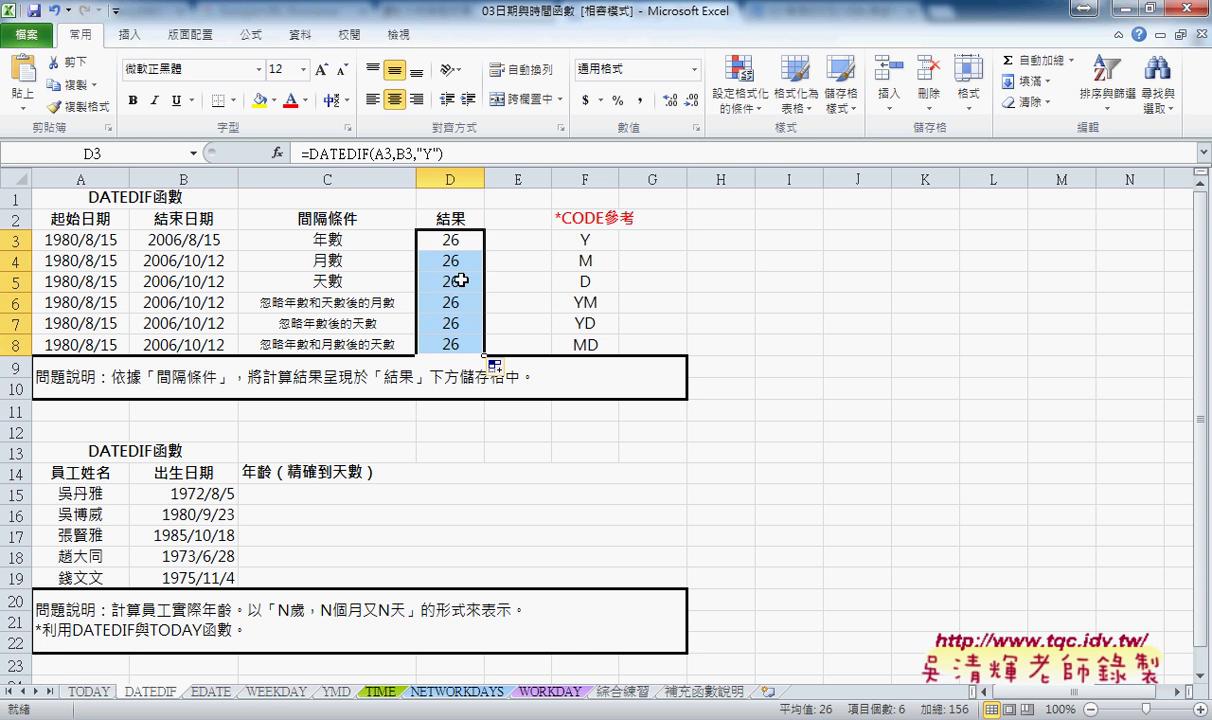
pyautogui.press('Down')
pyautogui.doubleClick(427, 153)
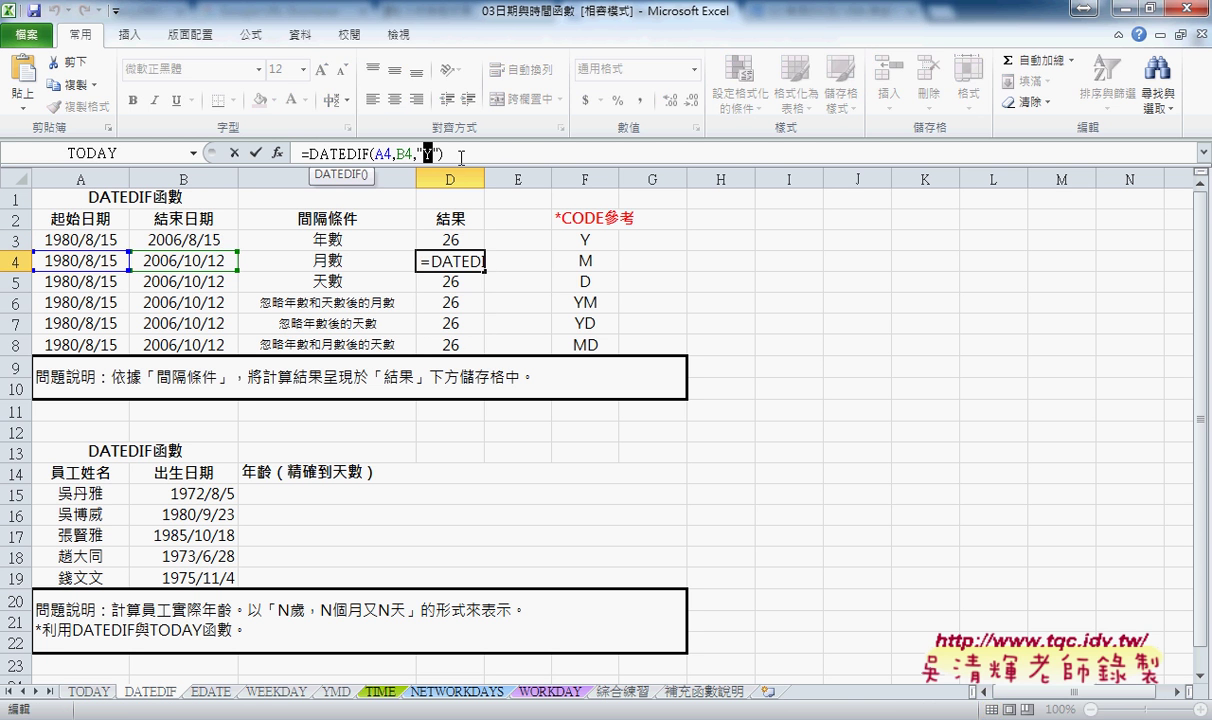
pyautogui.write('M')
pyautogui.press('Return')
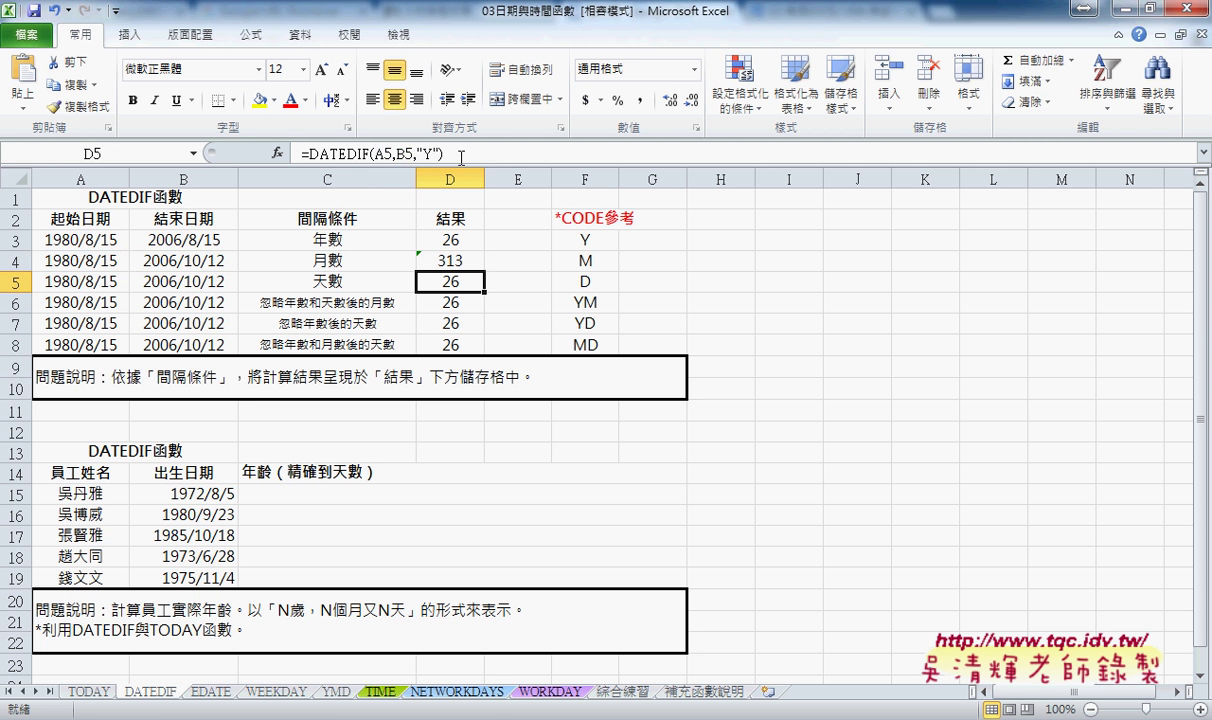
pyautogui.click(440, 259)
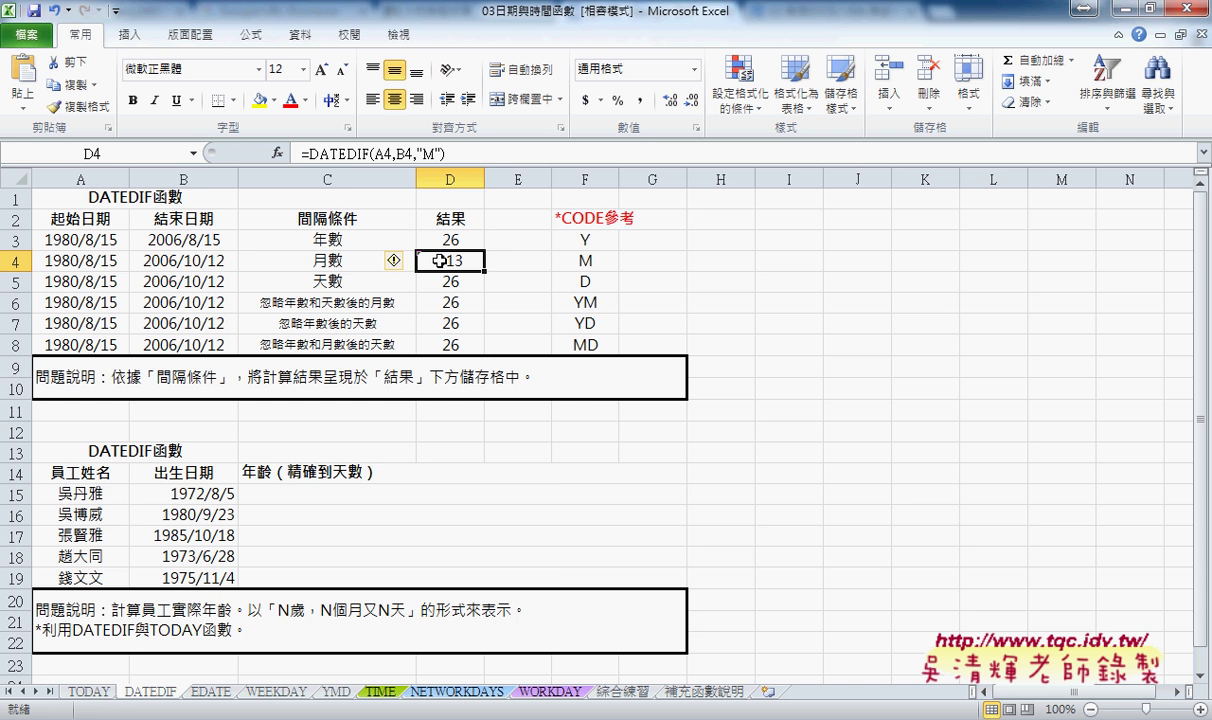
# Step: After a glance at the TODAY sheet, change B4's end date to 2006/10/15
pyautogui.click(92, 690)
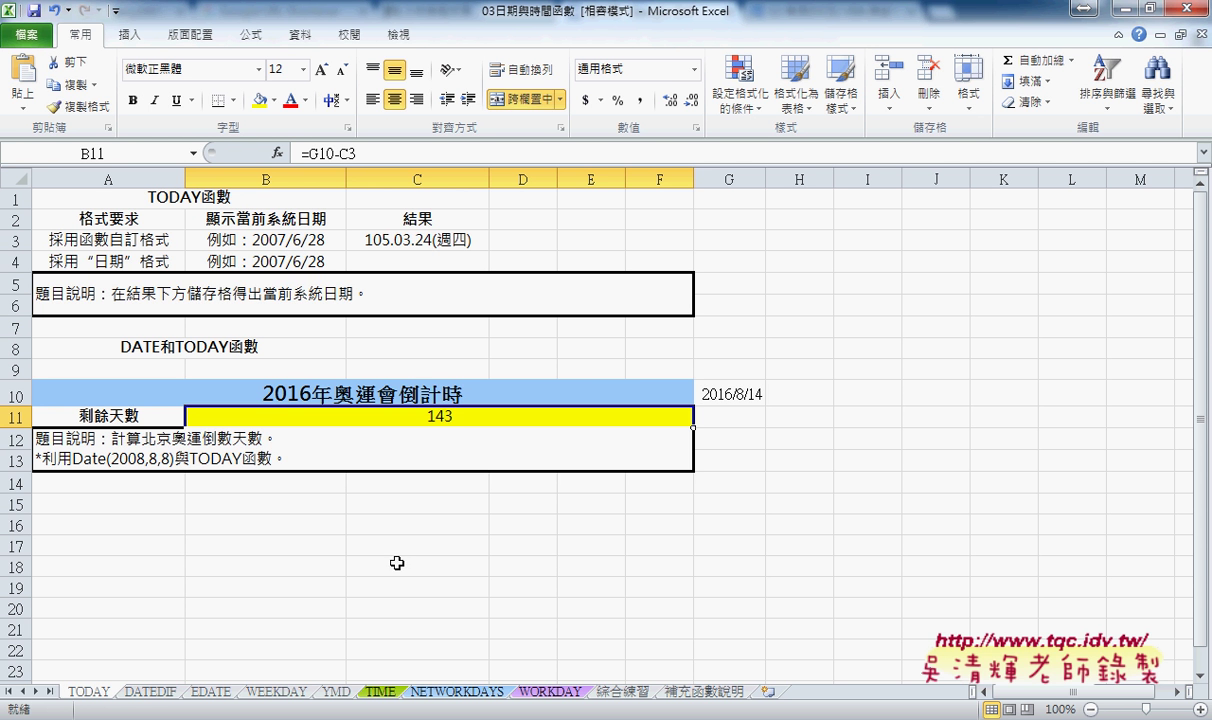
pyautogui.click(160, 690)
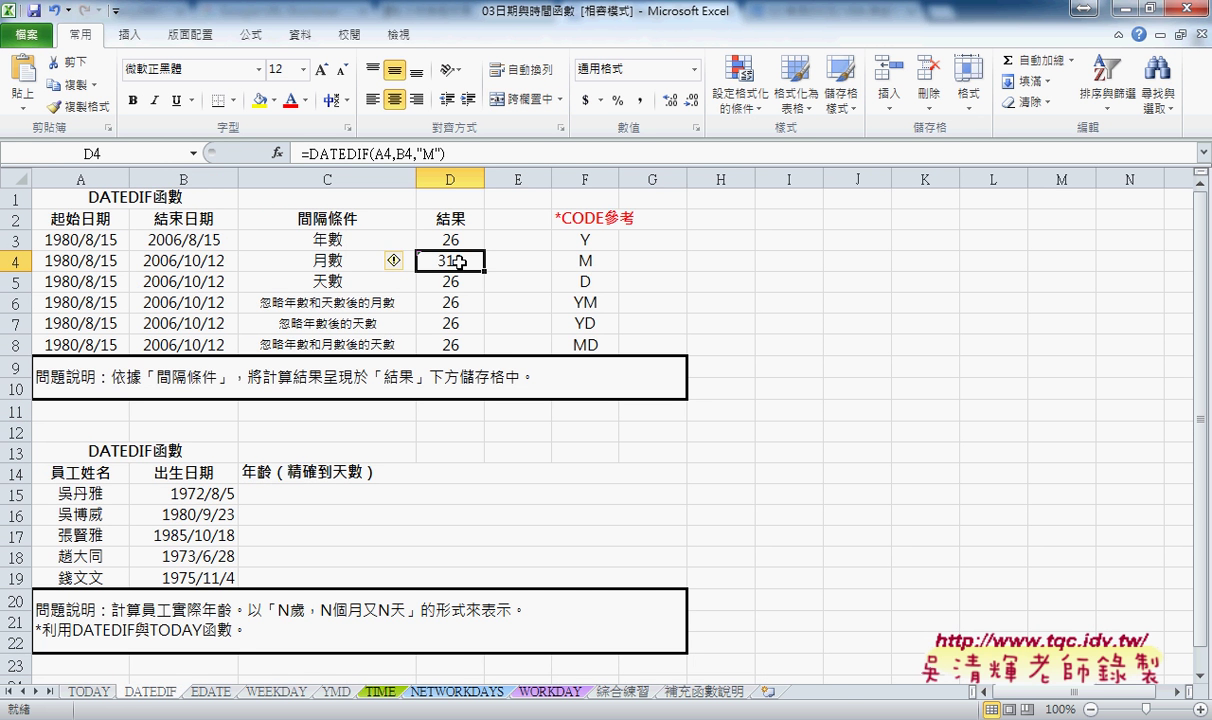
pyautogui.click(190, 258)
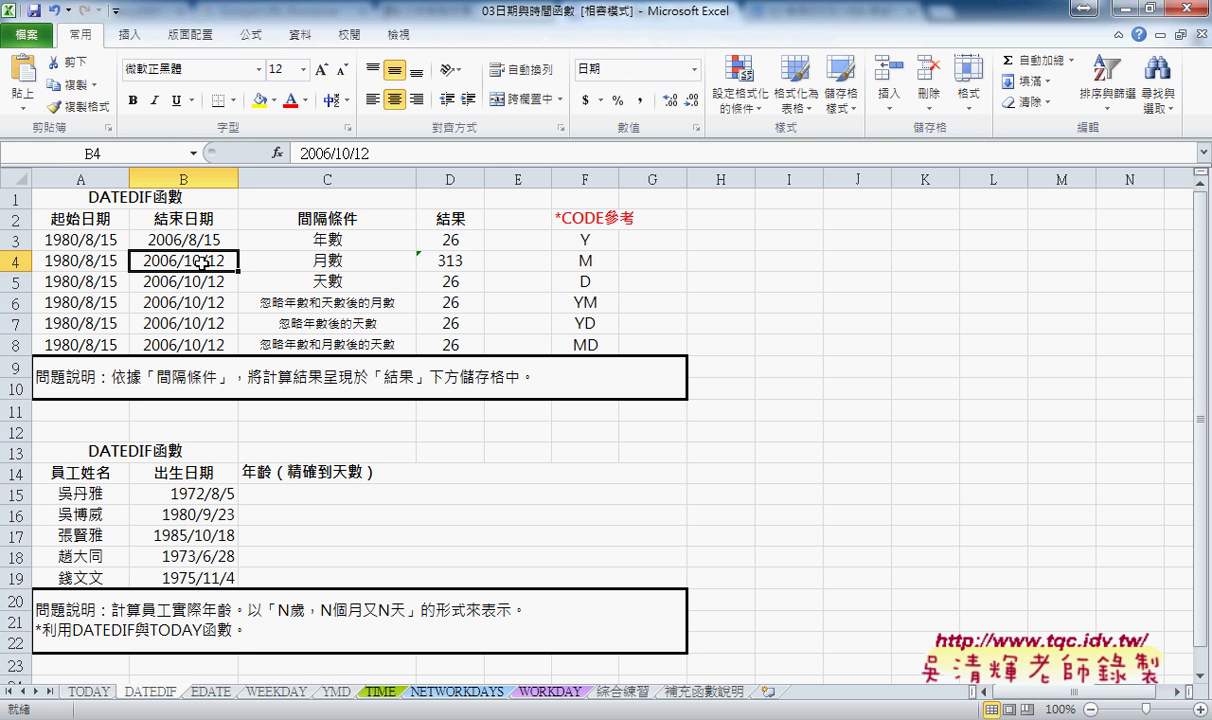
pyautogui.doubleClick(210, 258)
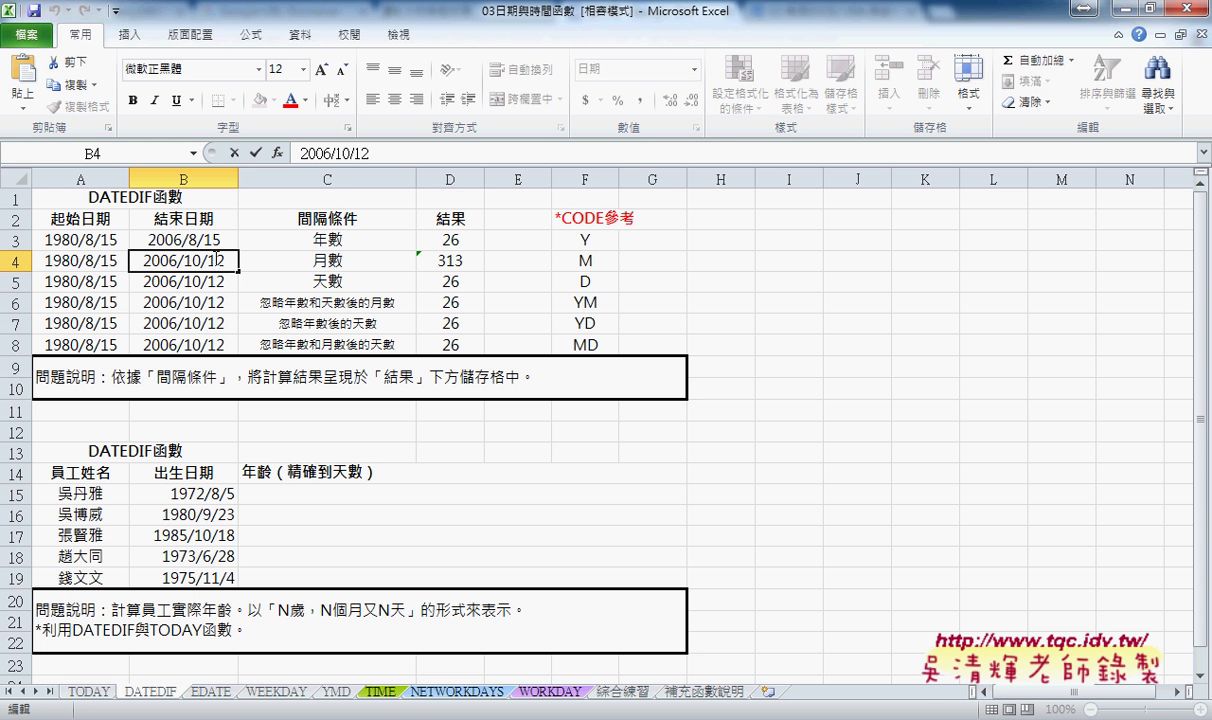
pyautogui.moveTo(217, 258); pyautogui.dragTo(242, 259)
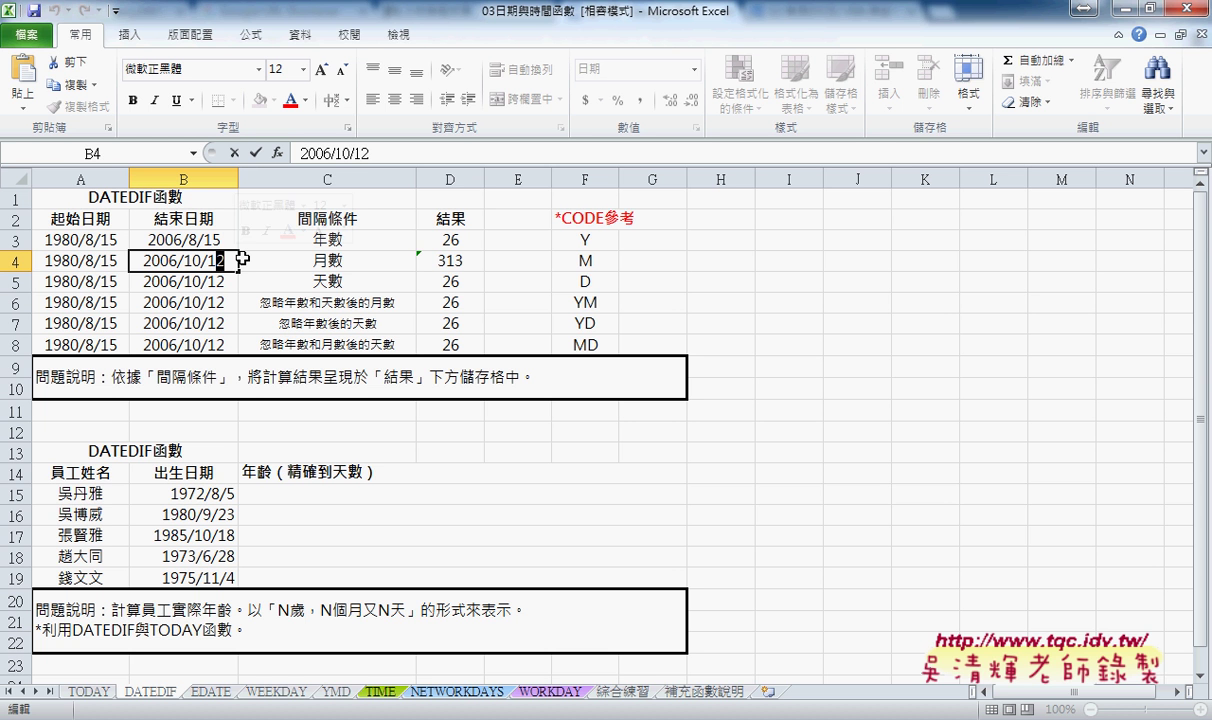
pyautogui.write('5')
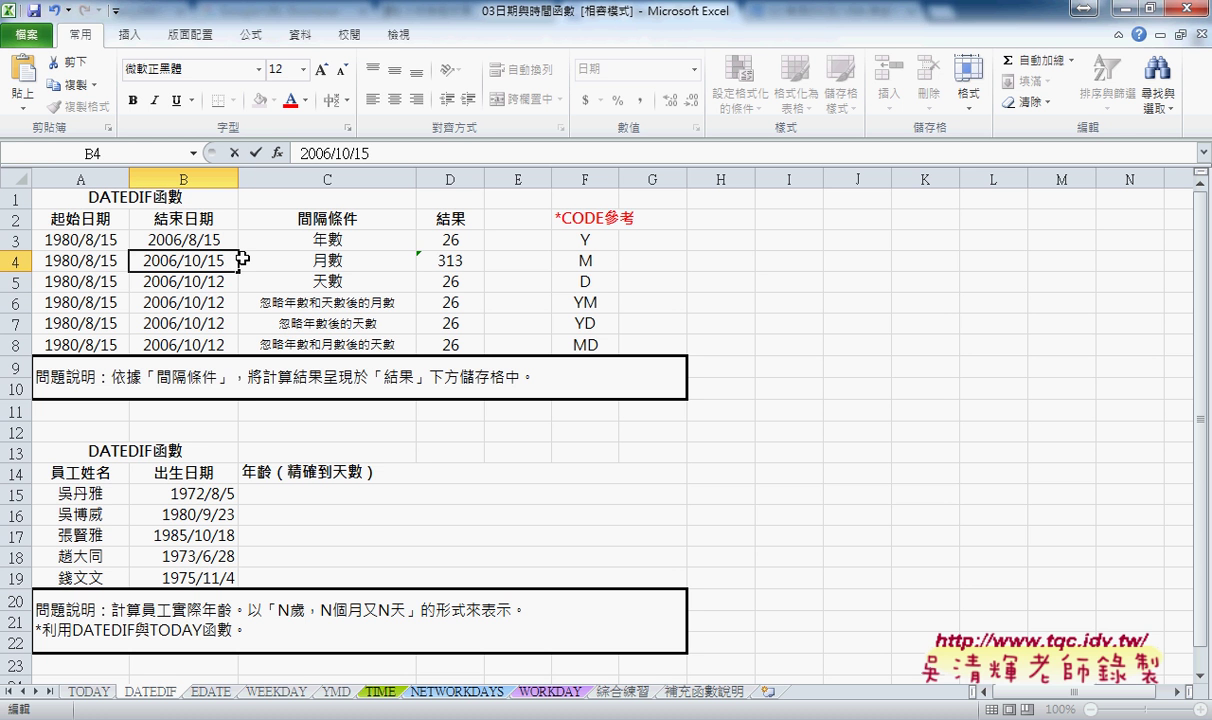
pyautogui.press('Return')
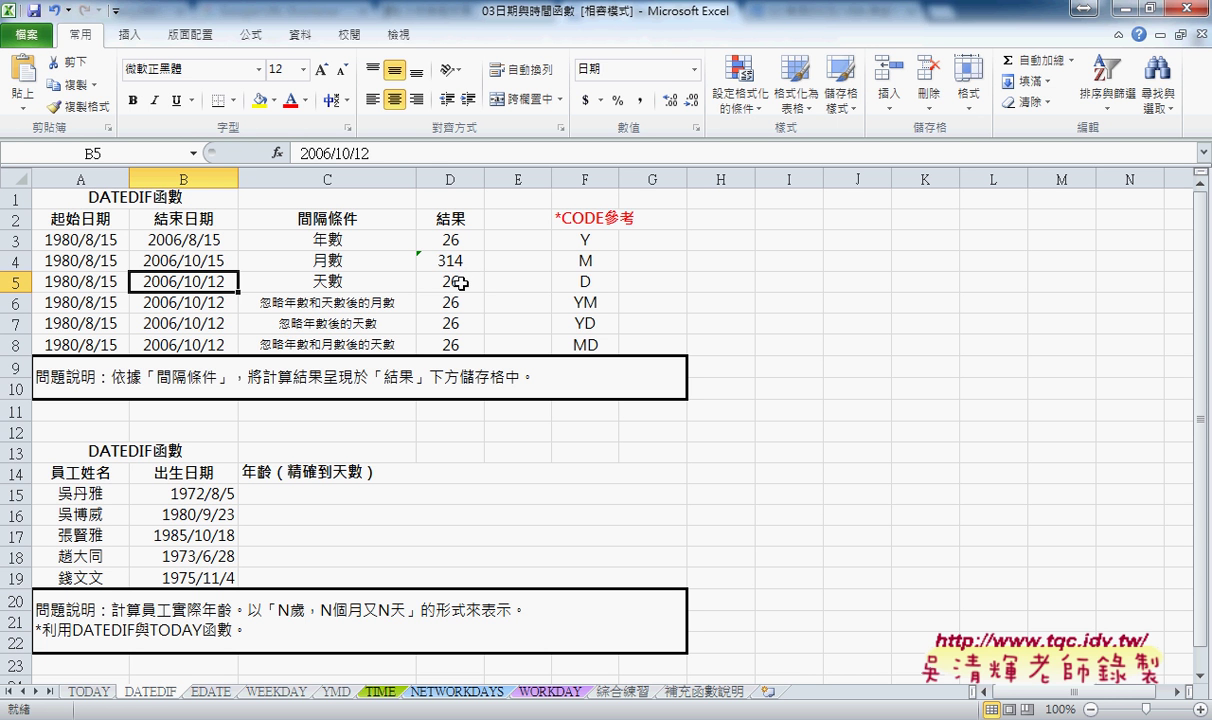
# Step: Change D5's interval code to "D" so it returns 9554 total days
pyautogui.click(466, 280)
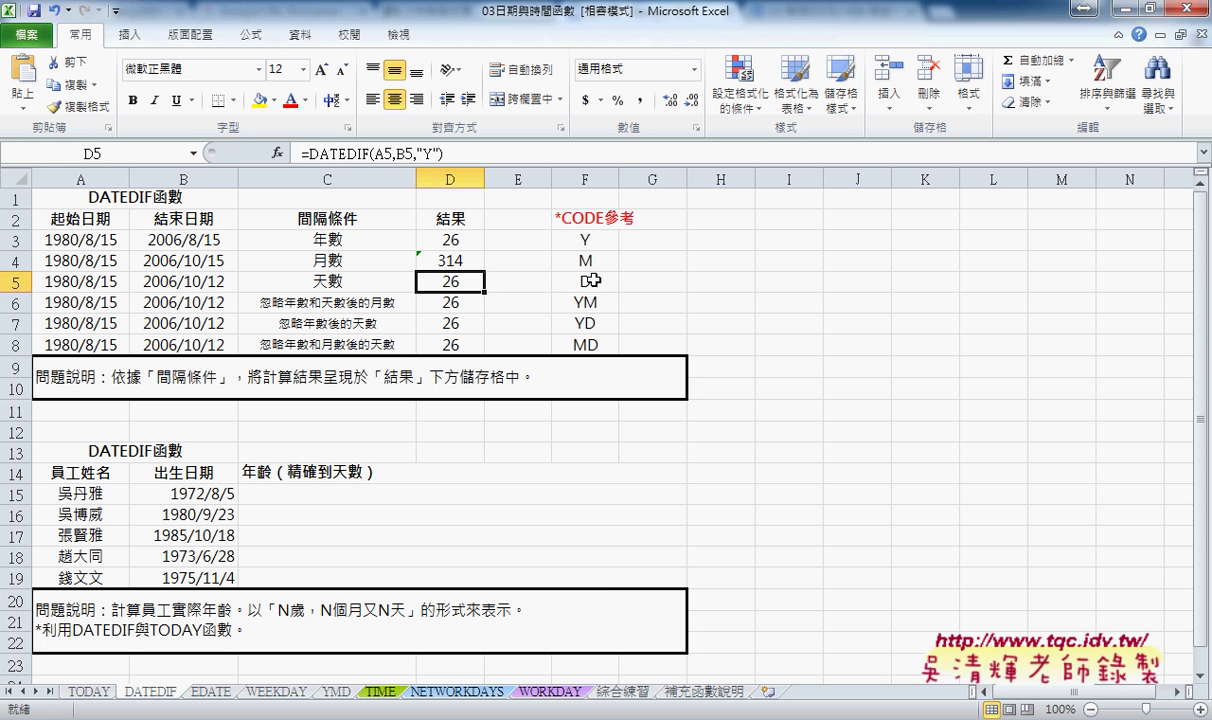
pyautogui.doubleClick(428, 154)
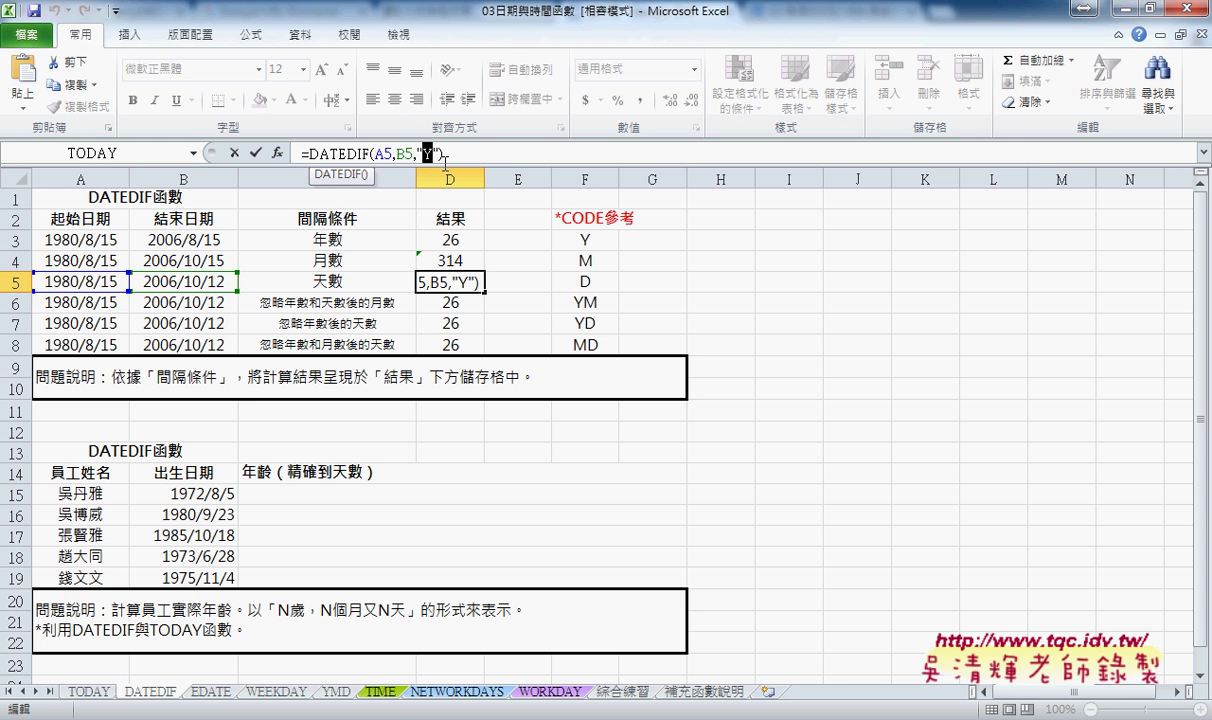
pyautogui.write('D')
pyautogui.press('Return')
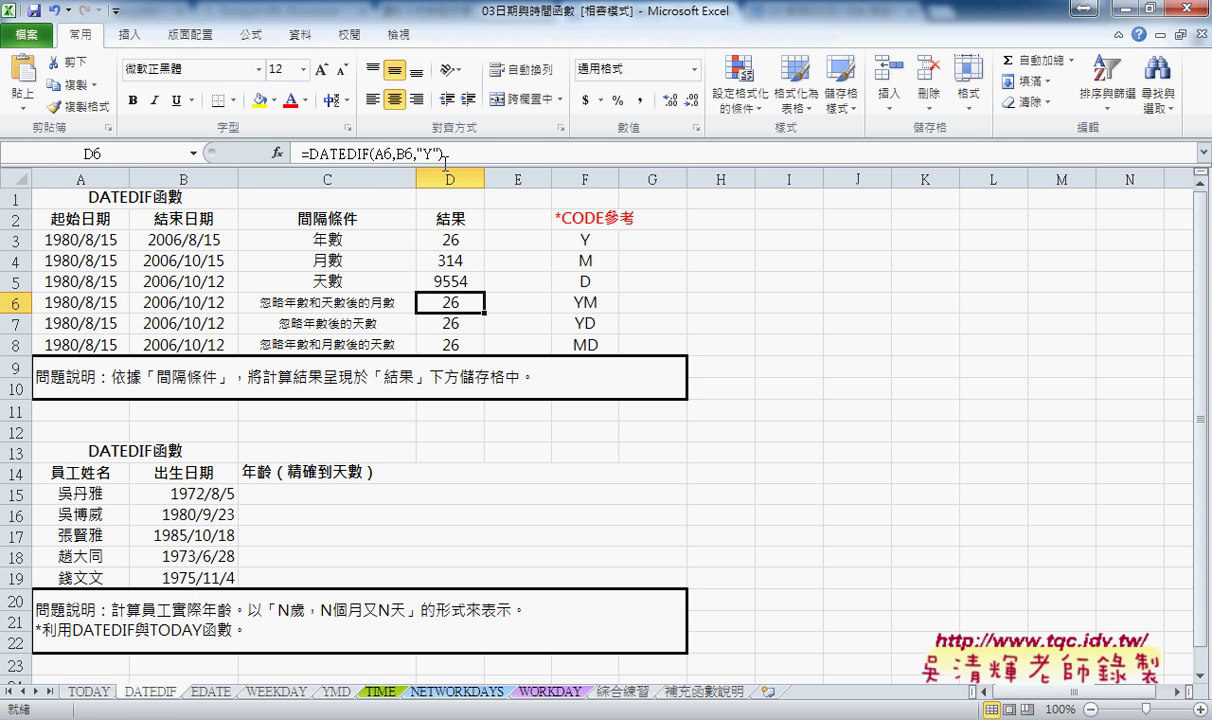
pyautogui.click(440, 276)
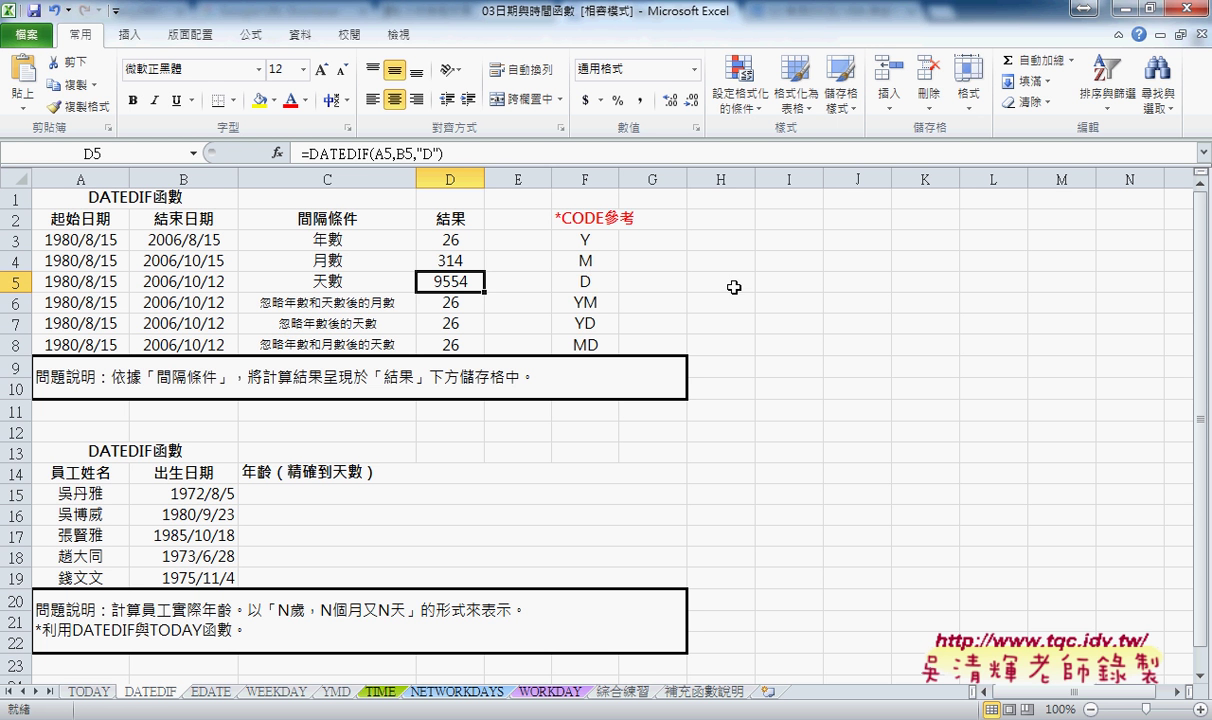
# Step: Begin a check formula in H5 that references B5
pyautogui.click(695, 273)
pyautogui.write('=')
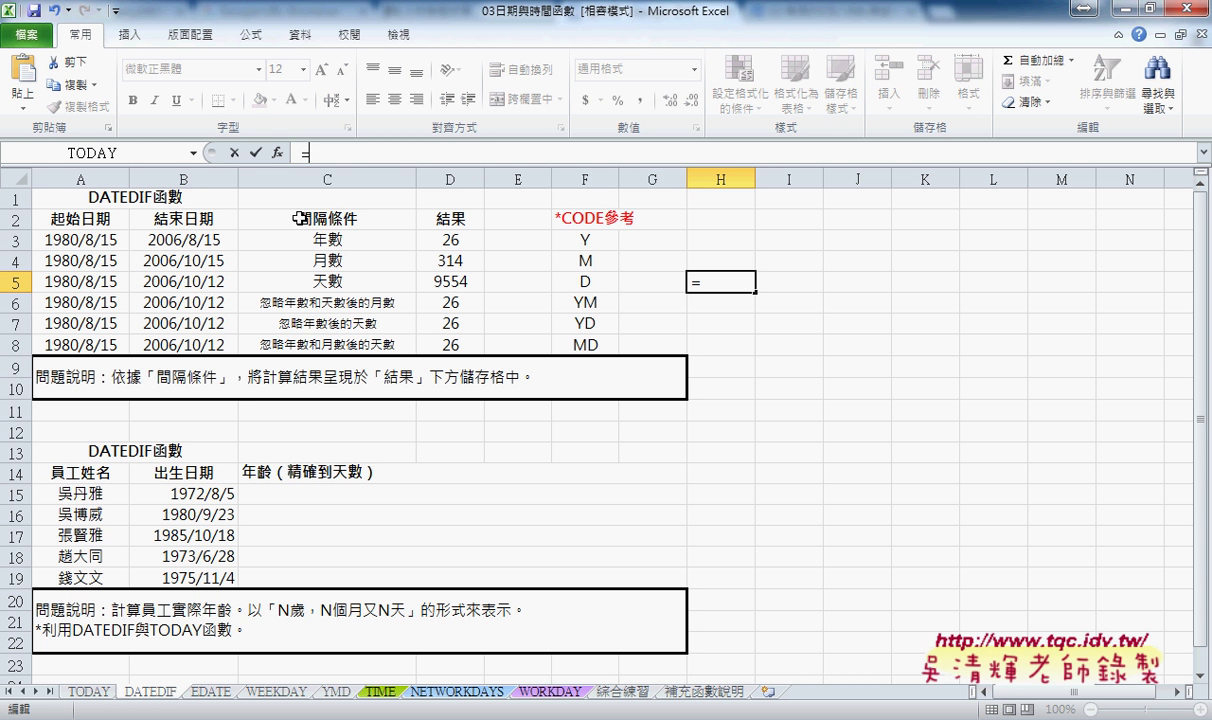
pyautogui.click(186, 283)
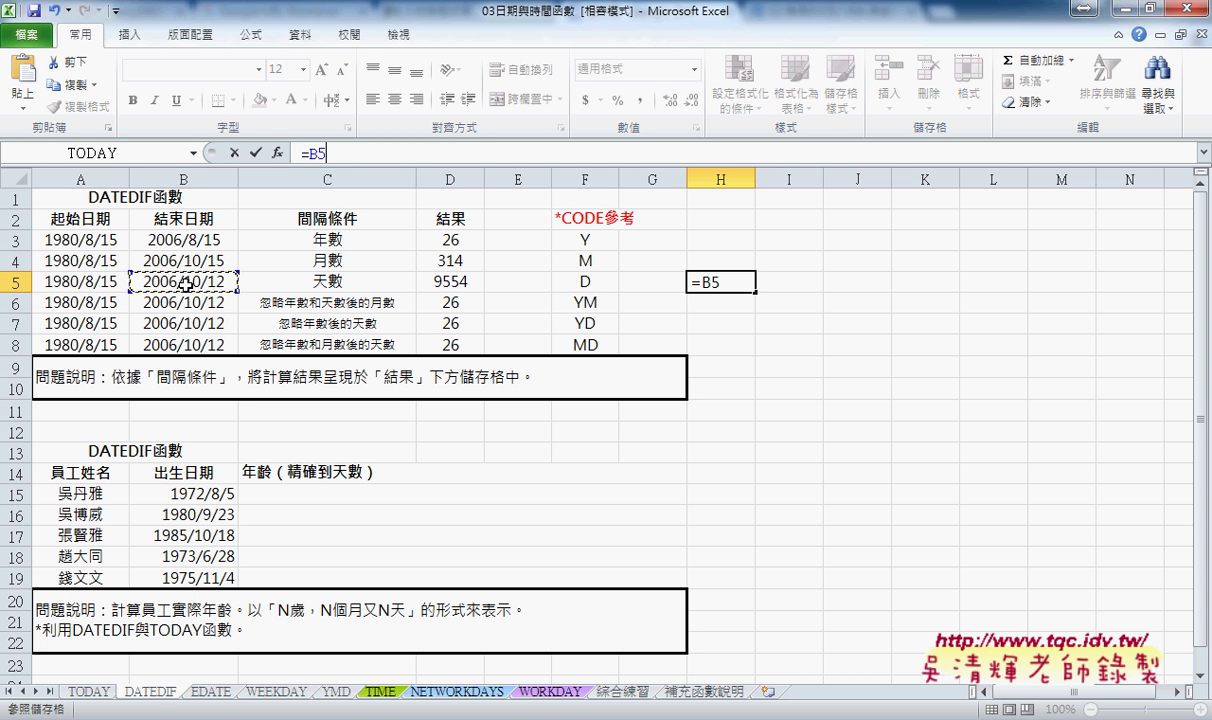
# Step: Complete =B5-A5 in H5, returning 9554 to match D5's day count
pyautogui.write('-')
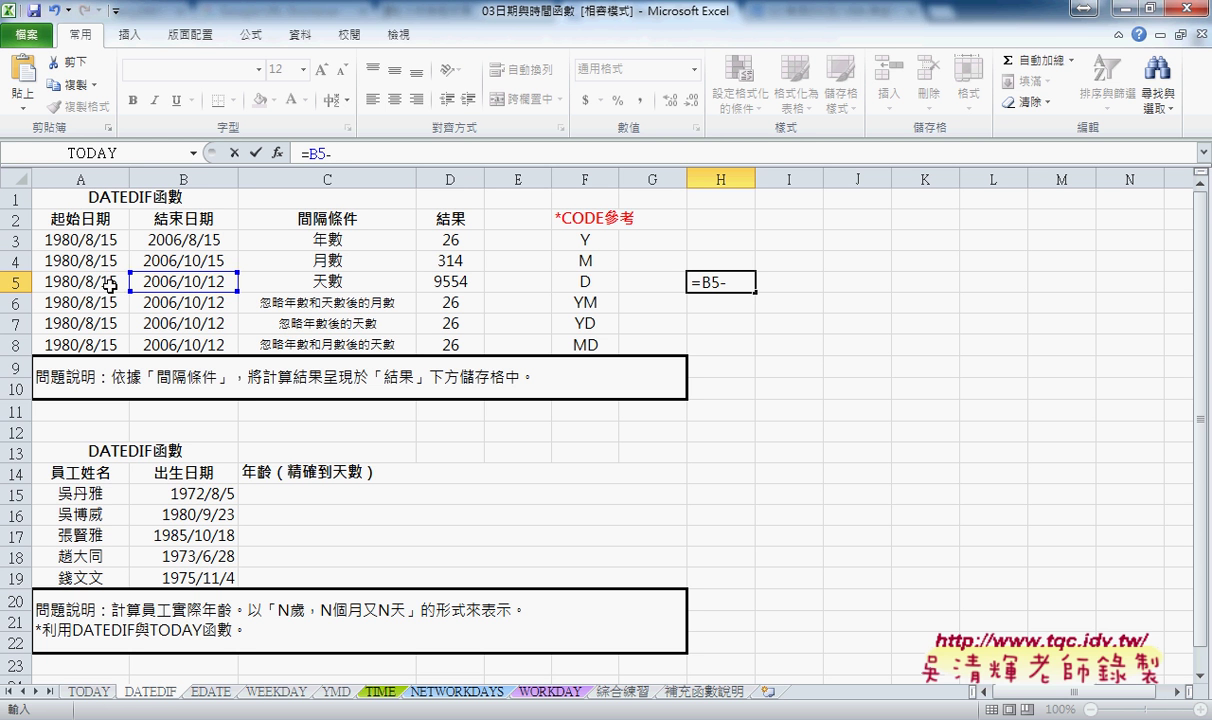
pyautogui.click(110, 284)
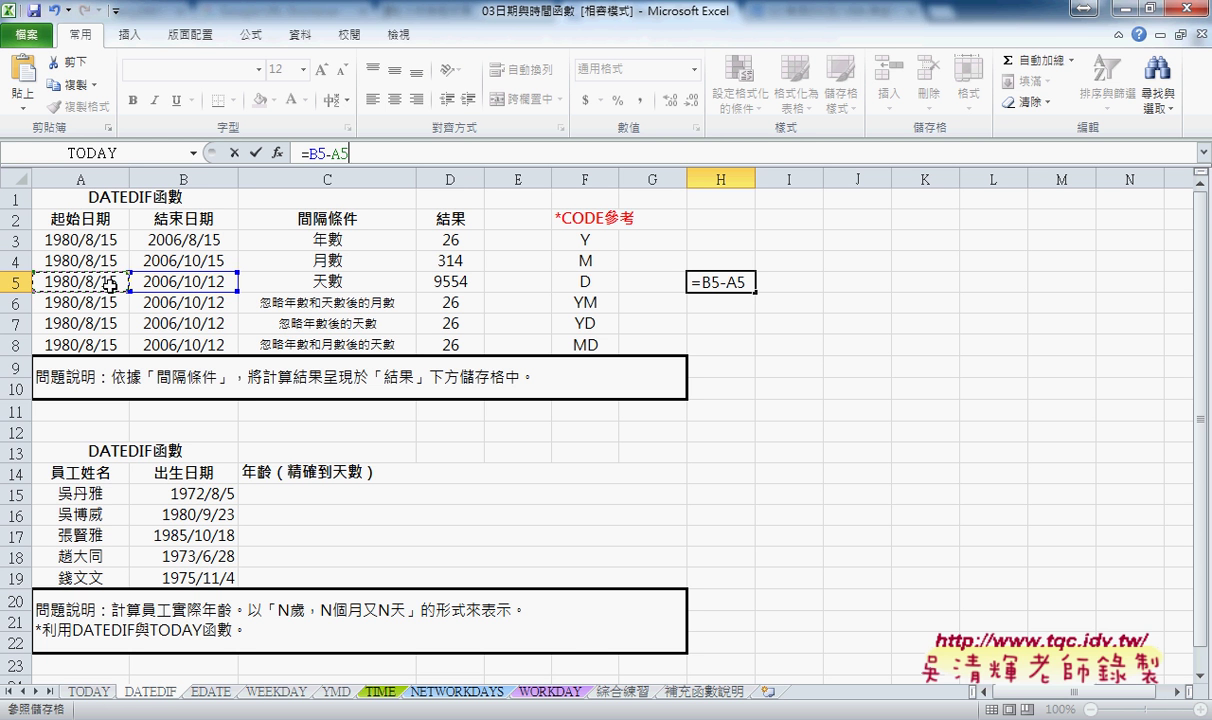
pyautogui.click(257, 153)
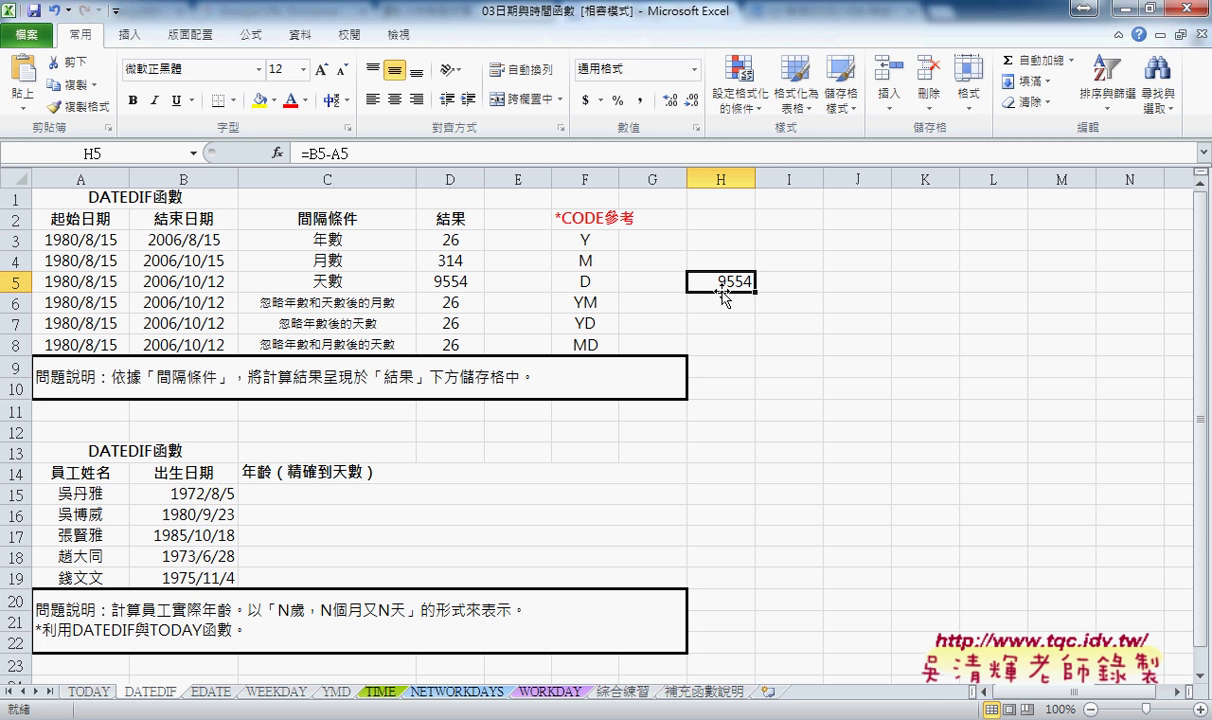
pyautogui.click(437, 280)
pyautogui.click(741, 283)
pyautogui.click(450, 259)
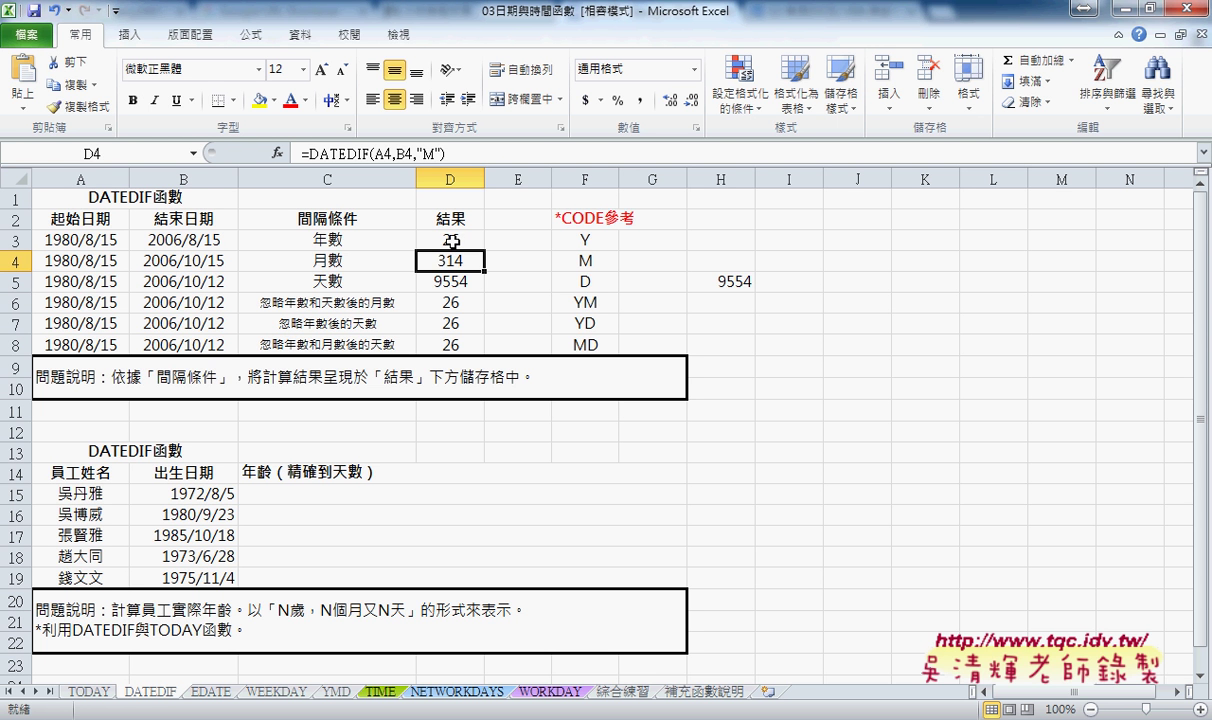
pyautogui.click(452, 241)
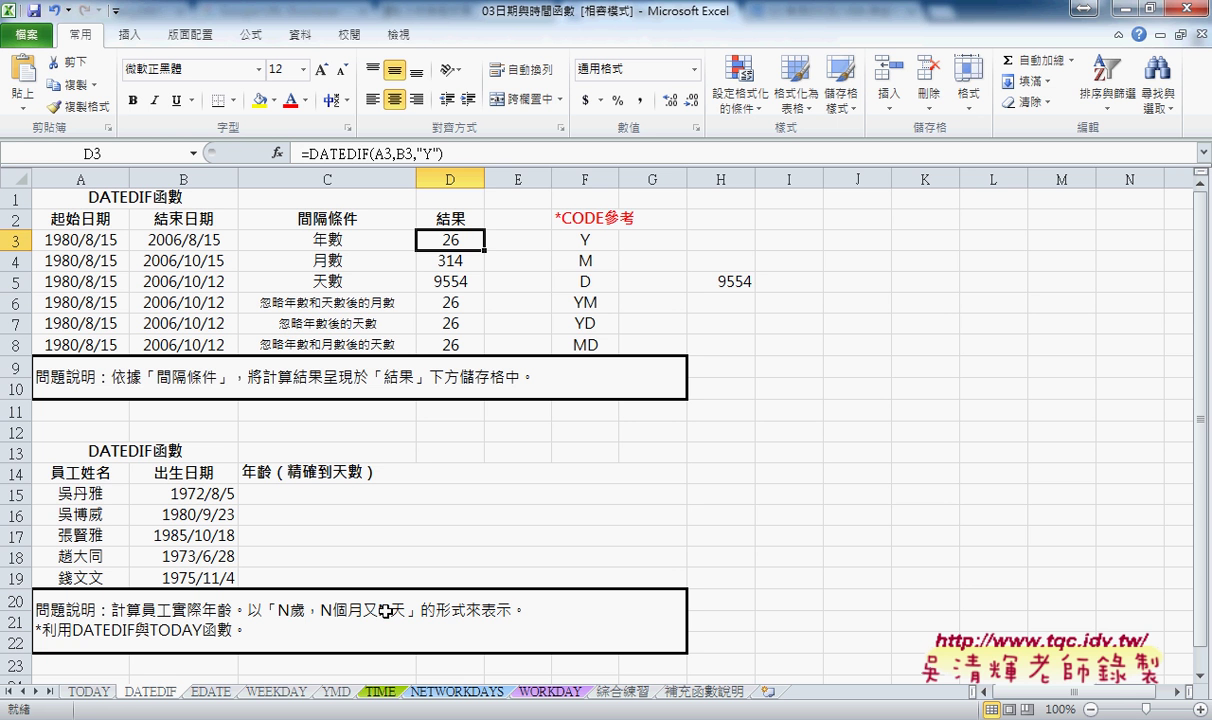
pyautogui.click(423, 492)
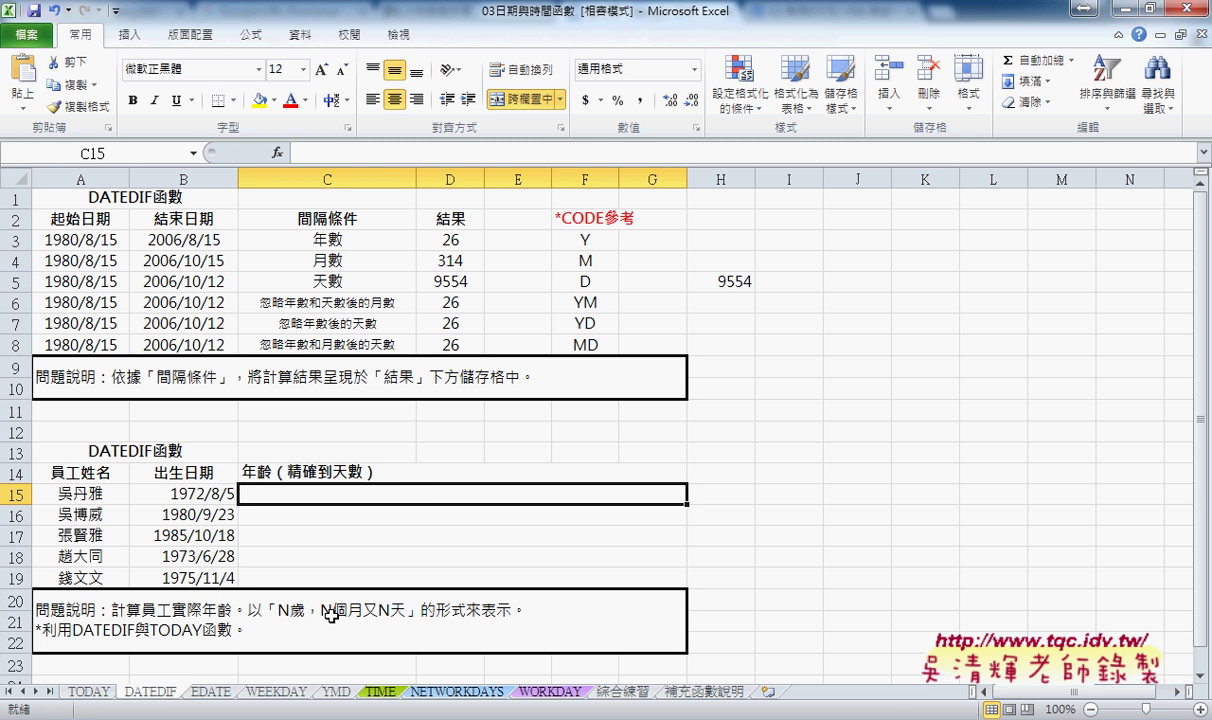
pyautogui.moveTo(580, 302); pyautogui.dragTo(600, 338)
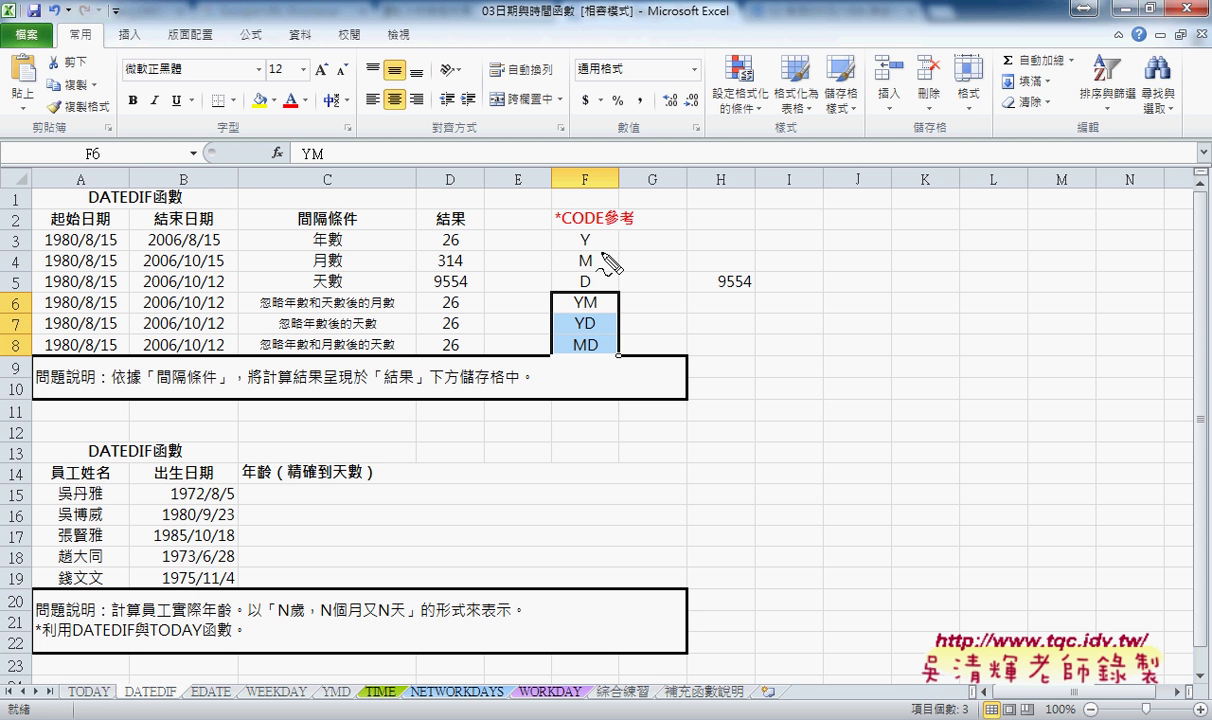
pyautogui.moveTo(576, 256); pyautogui.dragTo(601, 251)
pyautogui.moveTo(574, 313); pyautogui.dragTo(598, 309)
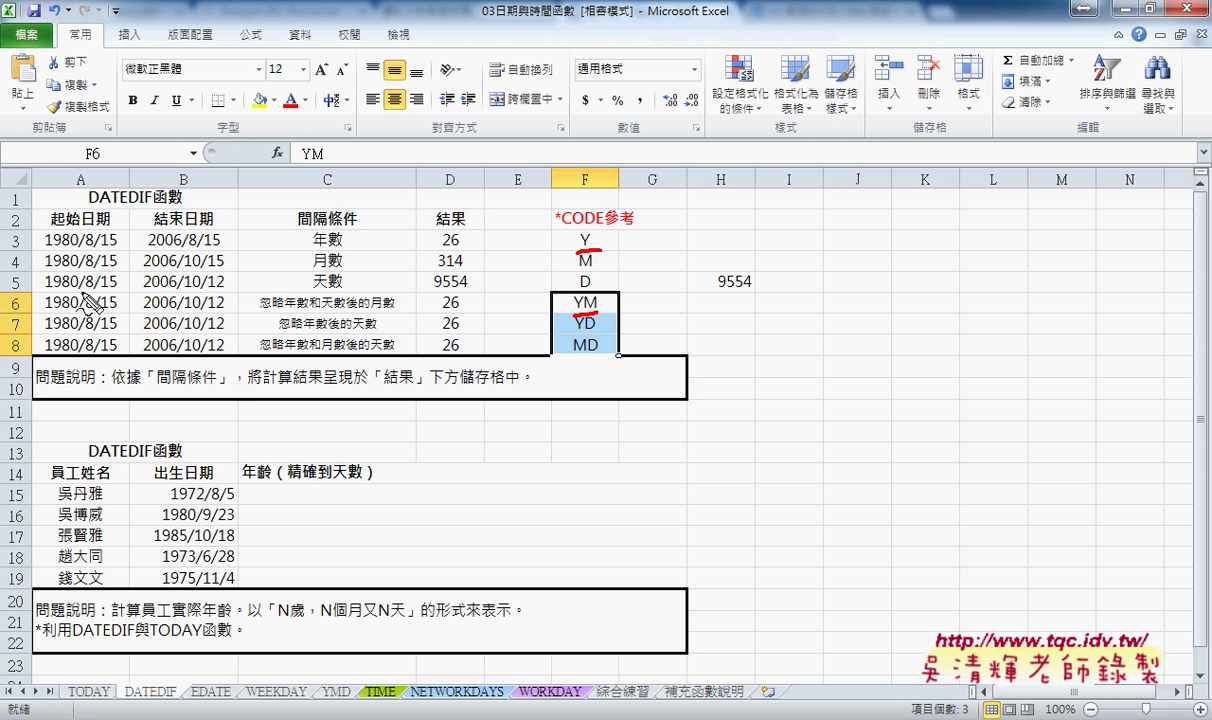
pyautogui.moveTo(42, 306); pyautogui.dragTo(82, 298)
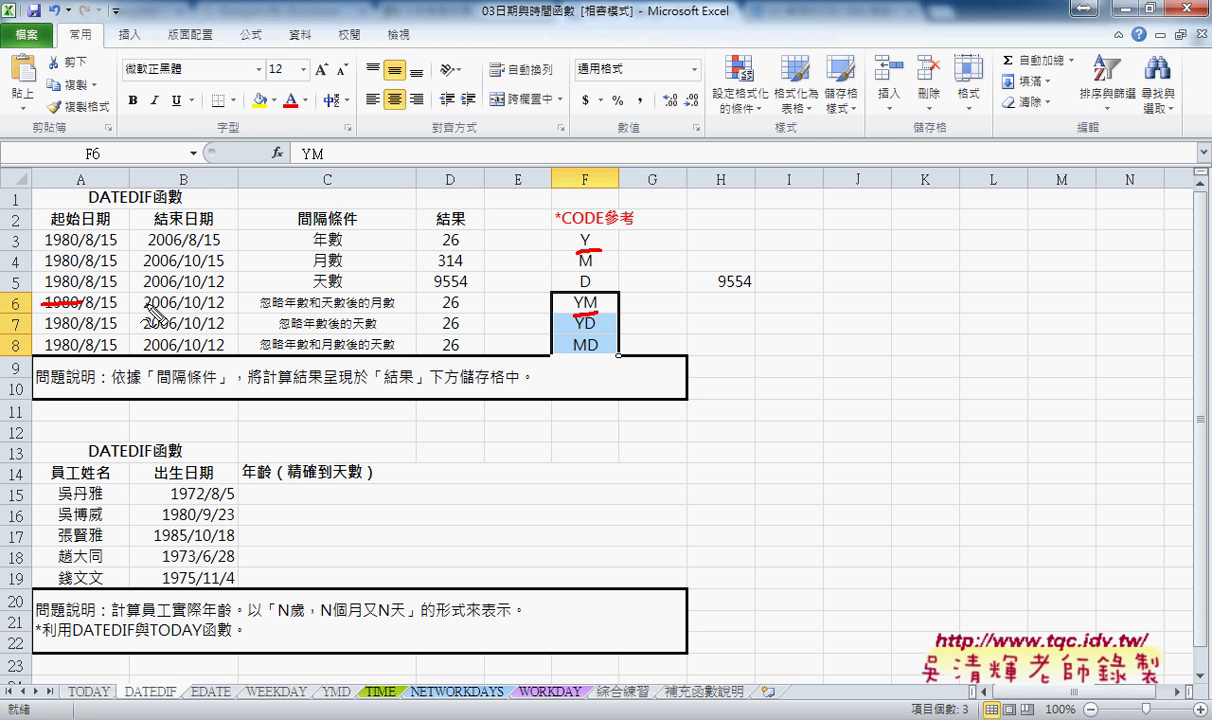
pyautogui.moveTo(146, 306); pyautogui.dragTo(184, 297)
pyautogui.moveTo(86, 326); pyautogui.dragTo(114, 323)
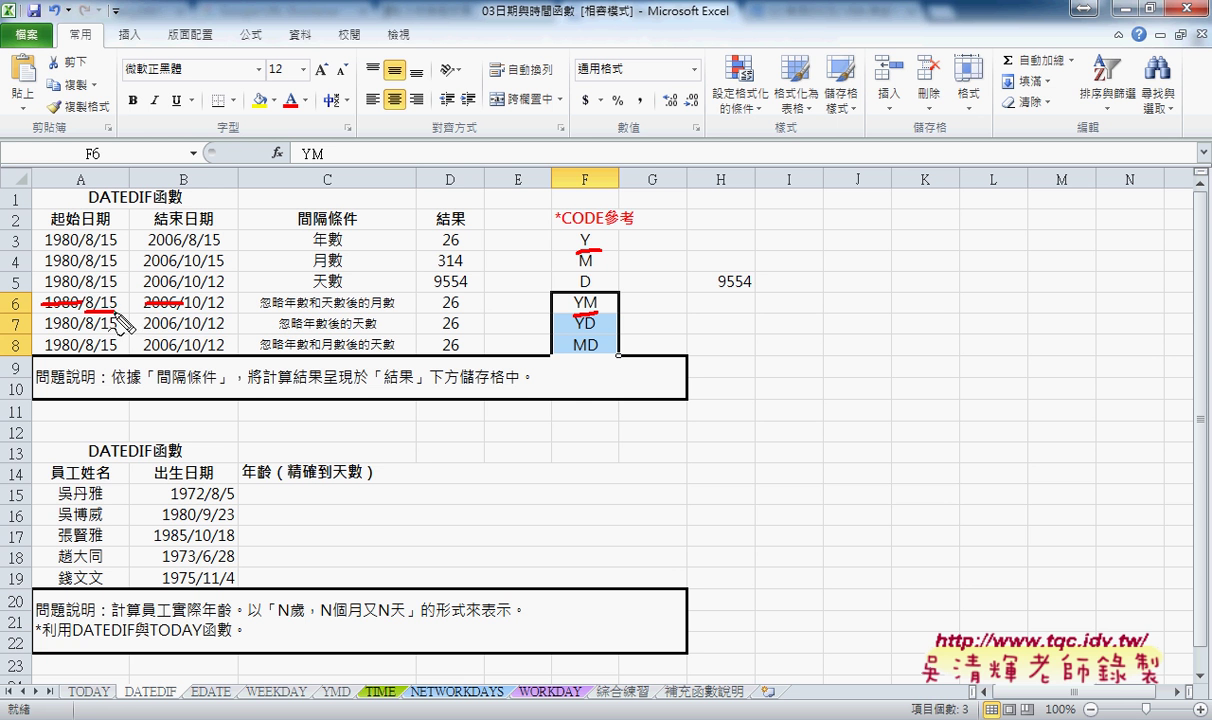
pyautogui.moveTo(189, 326); pyautogui.dragTo(227, 323)
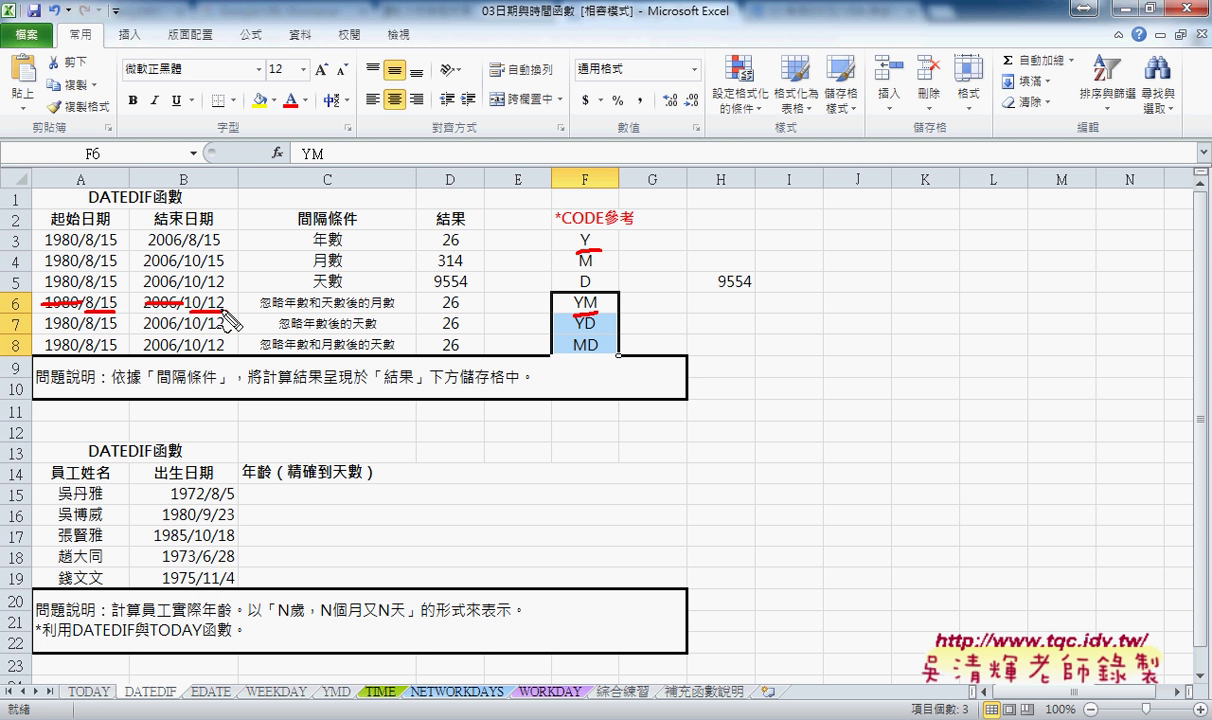
pyautogui.press('Escape')
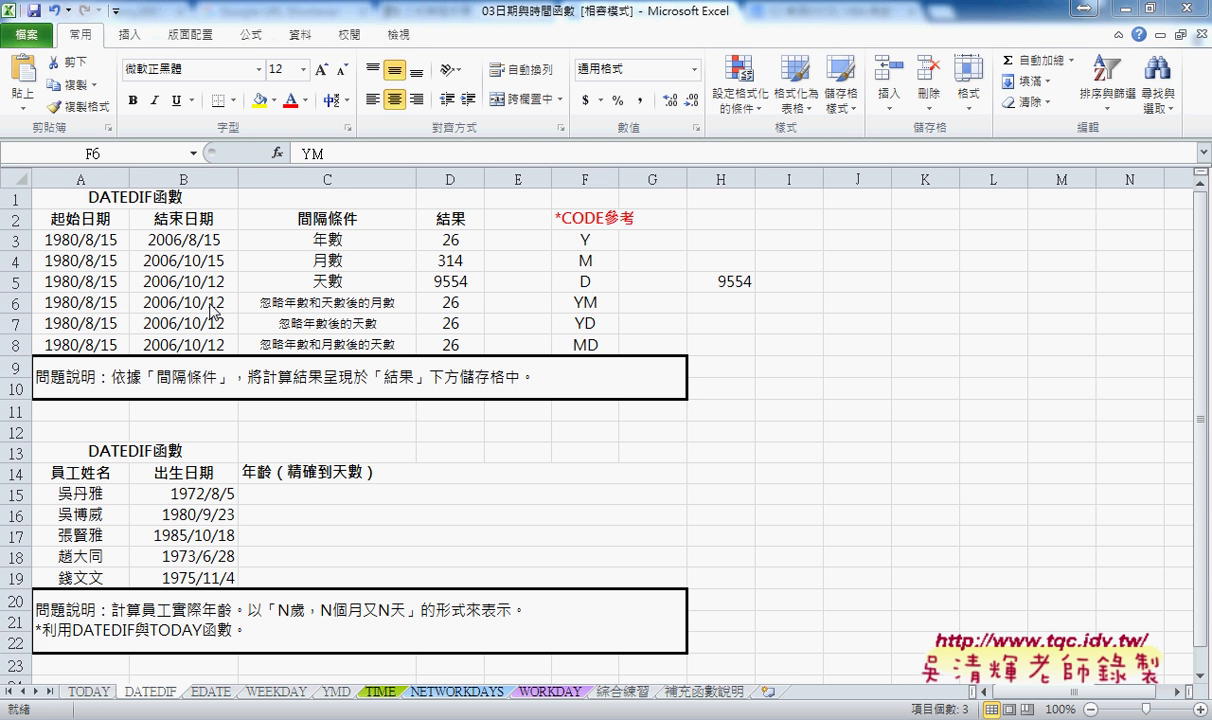
# Step: Change D6's formula to =DATEDIF(A6,B6,"YM") for months ignoring years
pyautogui.click(440, 302)
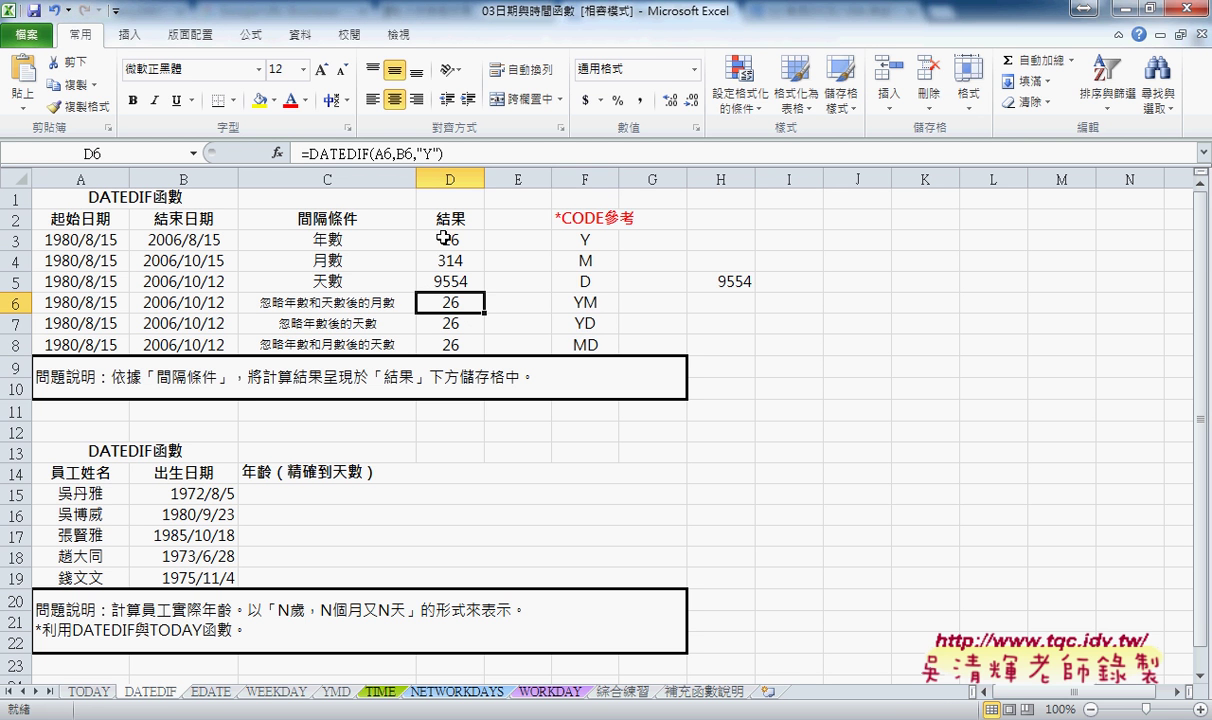
pyautogui.click(430, 151)
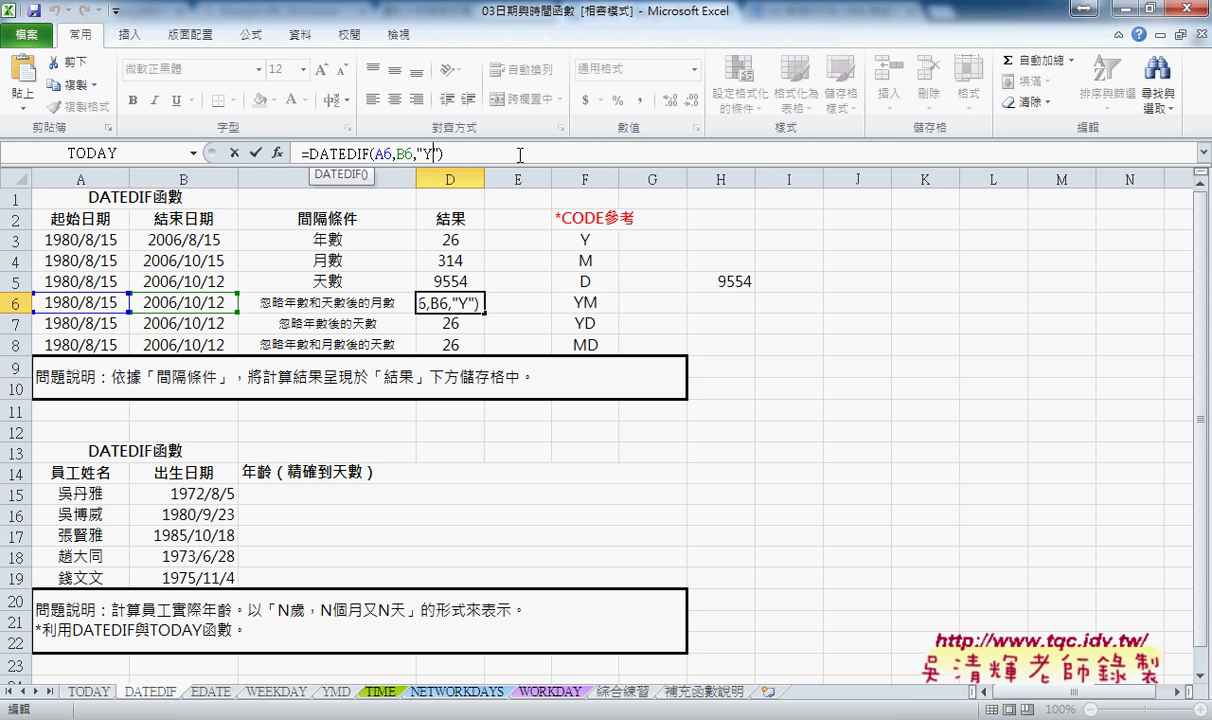
pyautogui.write('M')
pyautogui.press('Return')
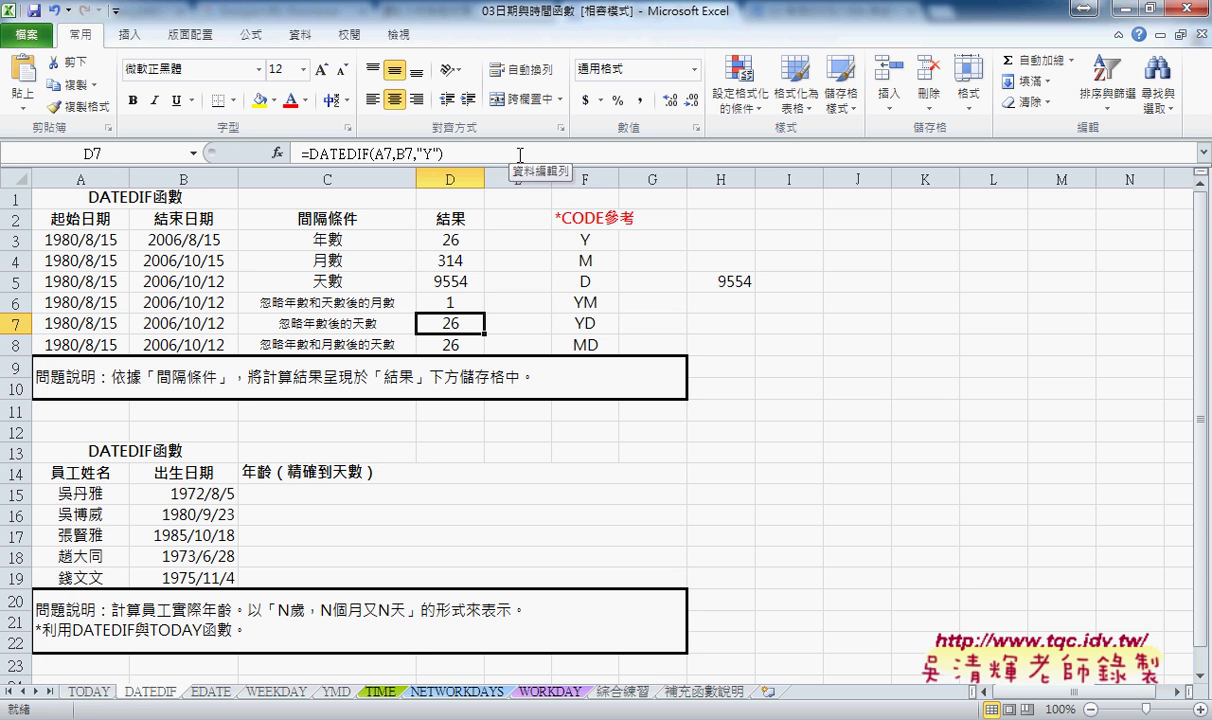
pyautogui.click(445, 300)
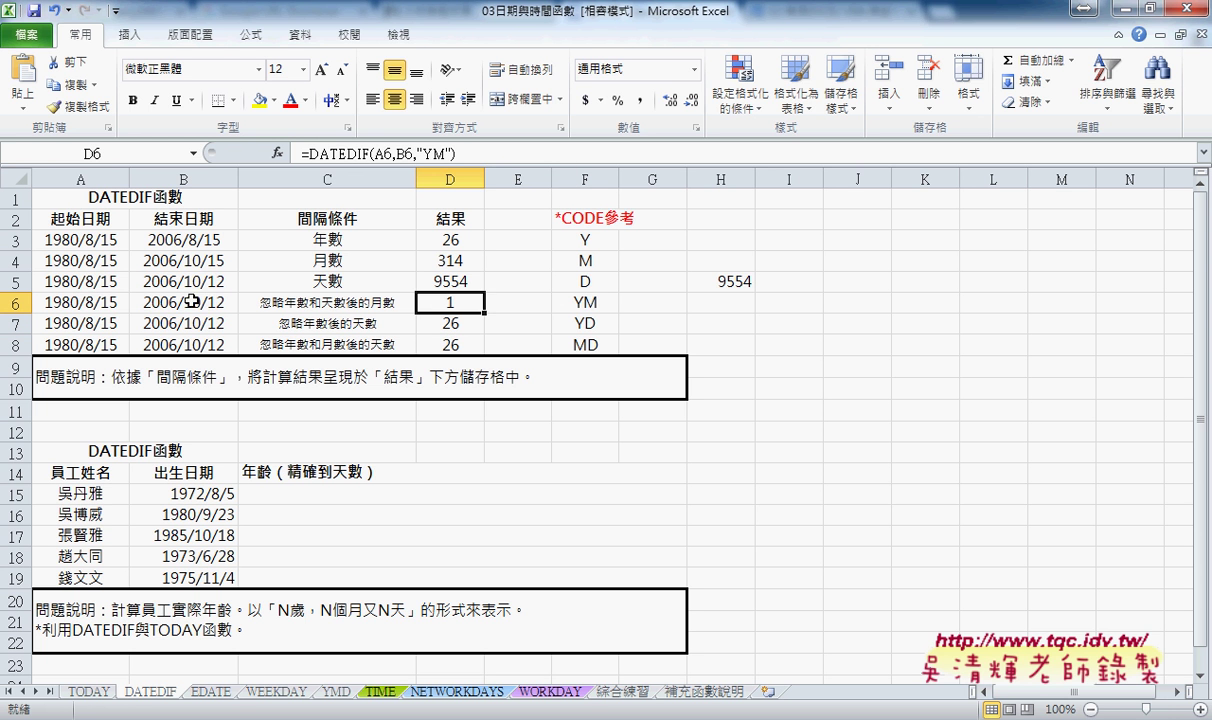
# Step: Change B6's end date to 2006/10/15
pyautogui.click(207, 301)
pyautogui.doubleClick(207, 301)
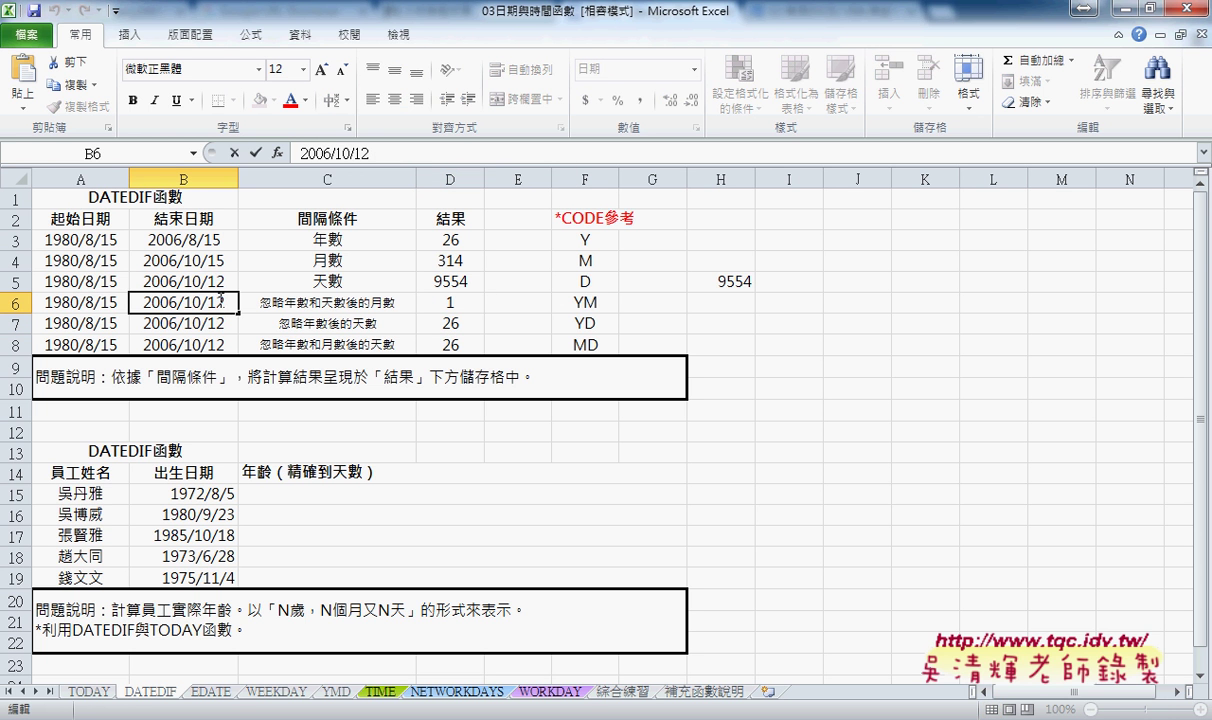
pyautogui.moveTo(226, 302); pyautogui.dragTo(216, 302)
pyautogui.write('5')
pyautogui.press('Return')
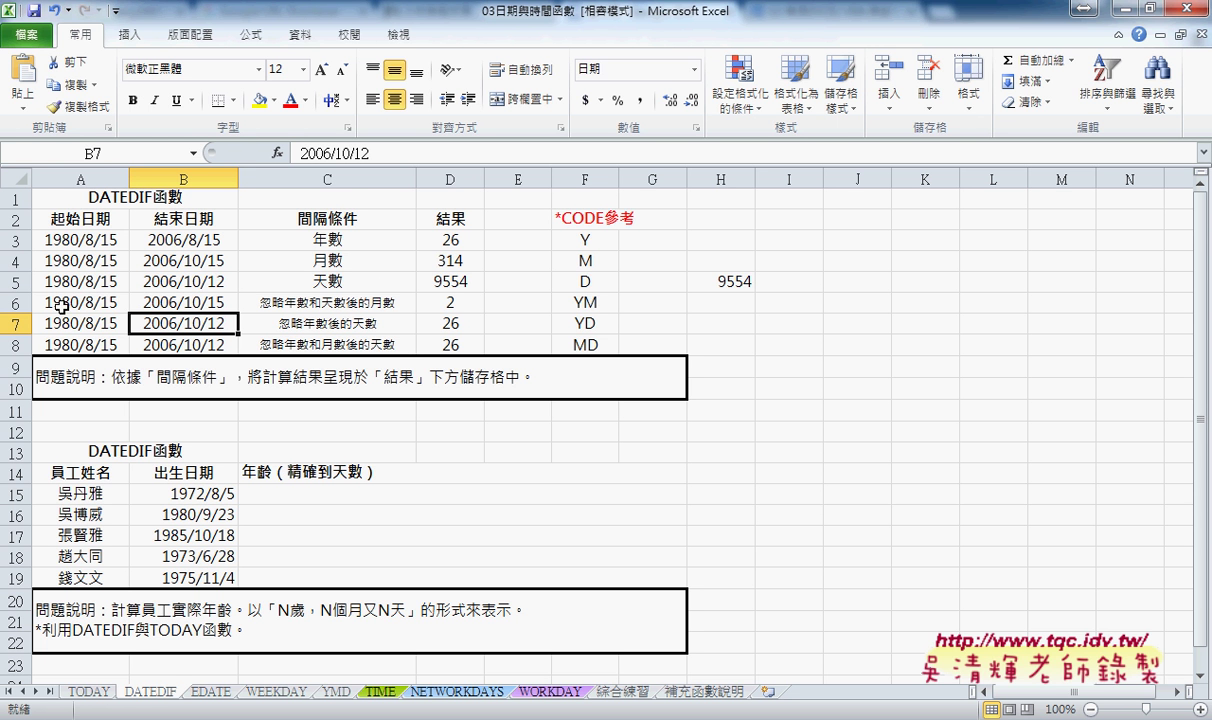
# Step: Change B6's end date to 2006/1/15 so D6 shows 5 months
pyautogui.click(230, 309)
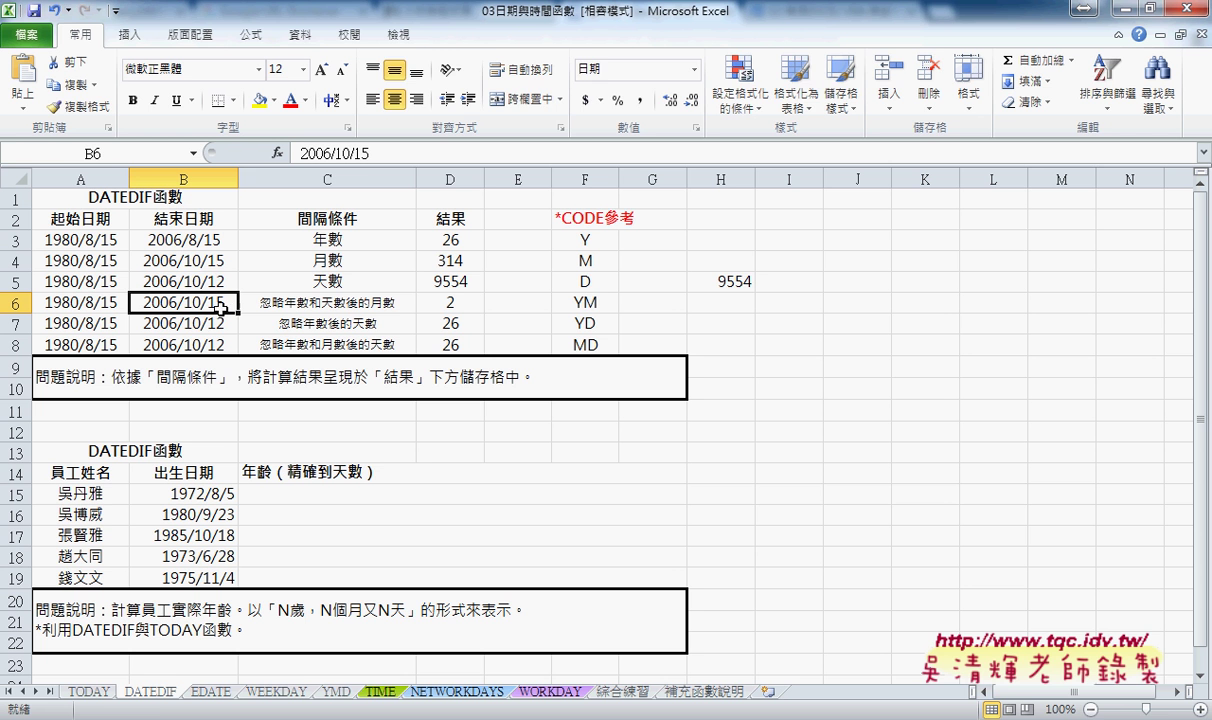
pyautogui.doubleClick(189, 301)
pyautogui.moveTo(184, 301); pyautogui.dragTo(202, 301)
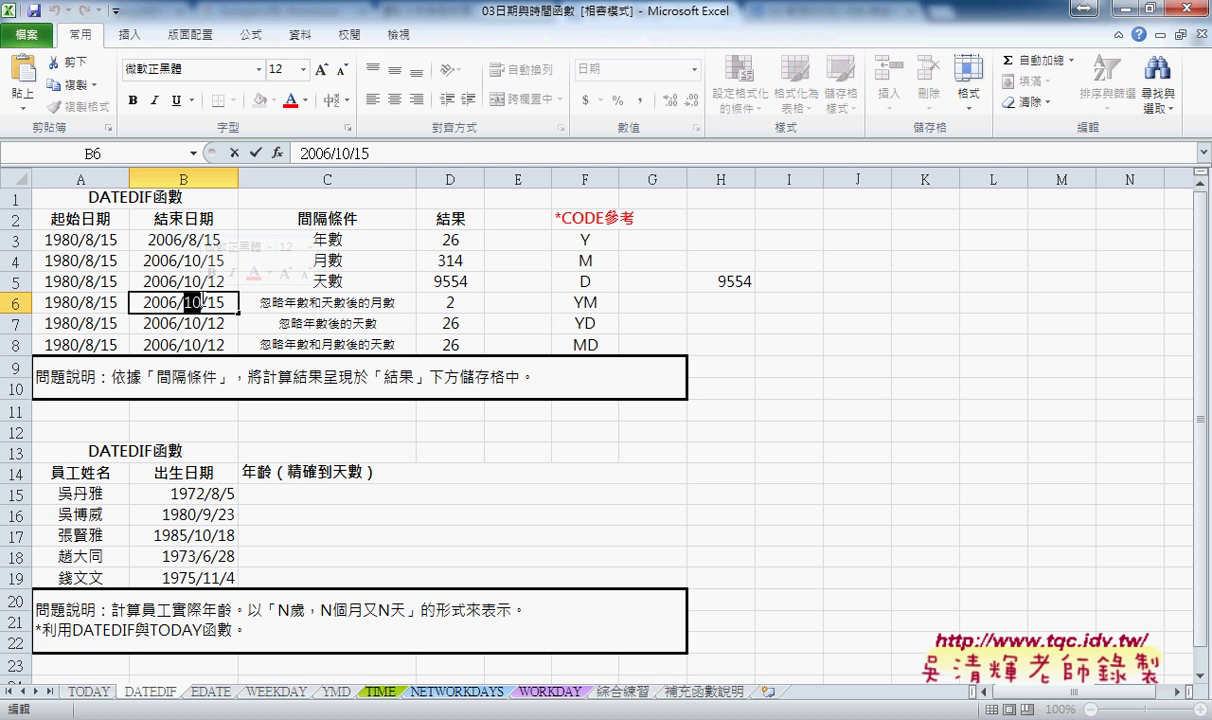
pyautogui.write('1')
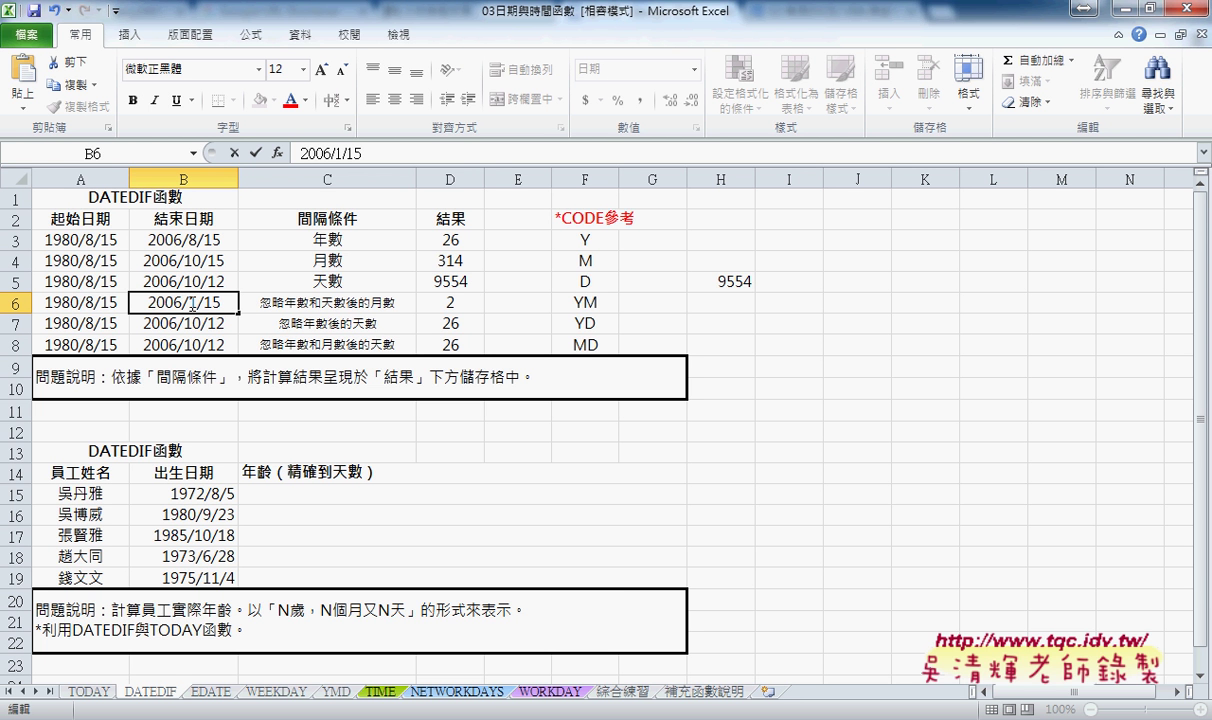
pyautogui.press('Return')
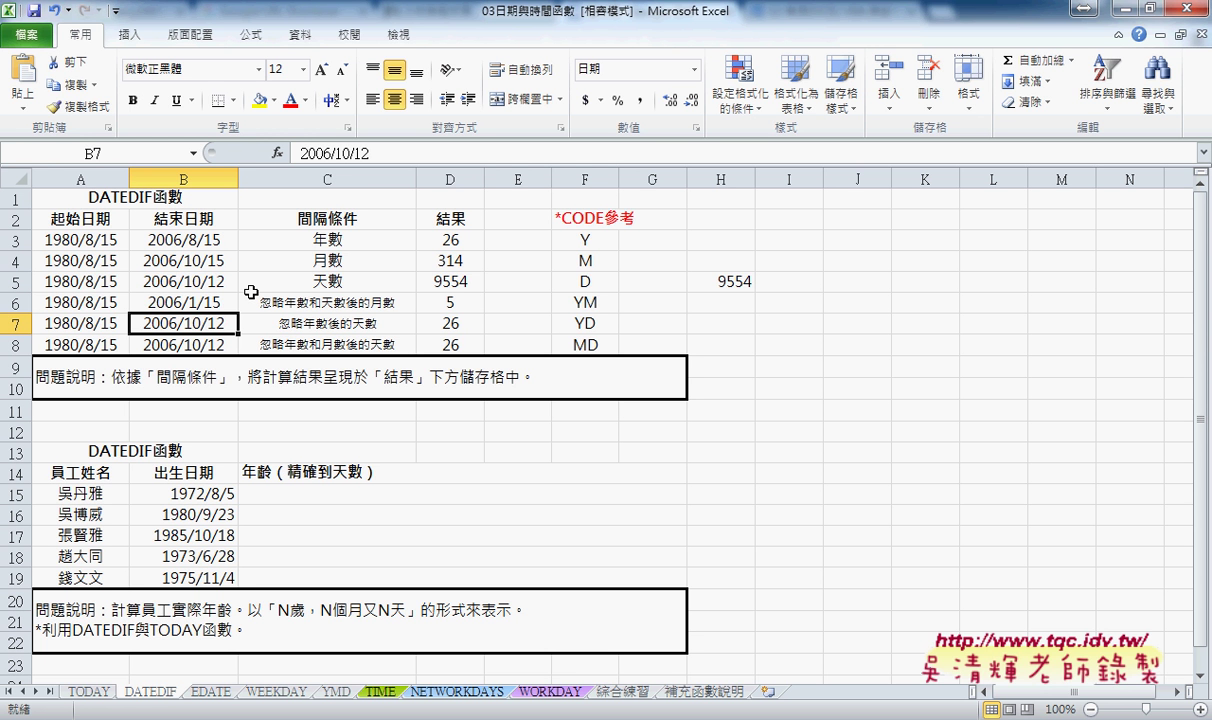
pyautogui.click(193, 304)
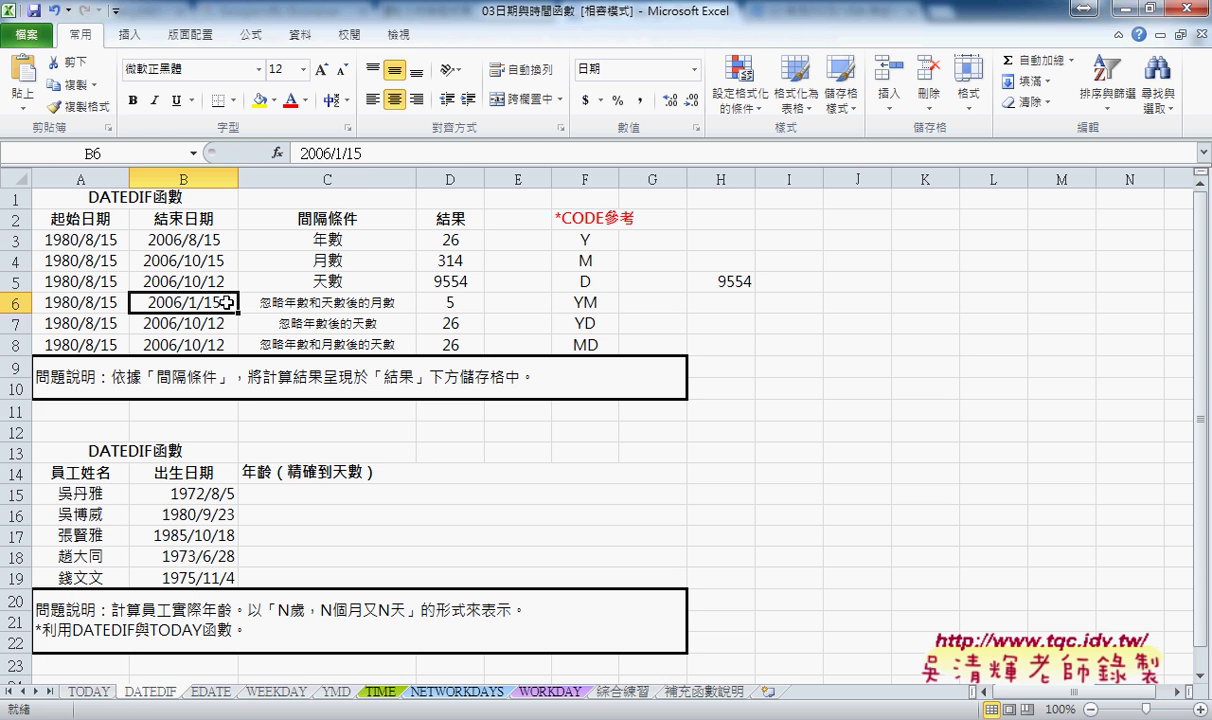
# Step: Change D7's code to "YD" so it returns 58 days ignoring years
pyautogui.click(455, 327)
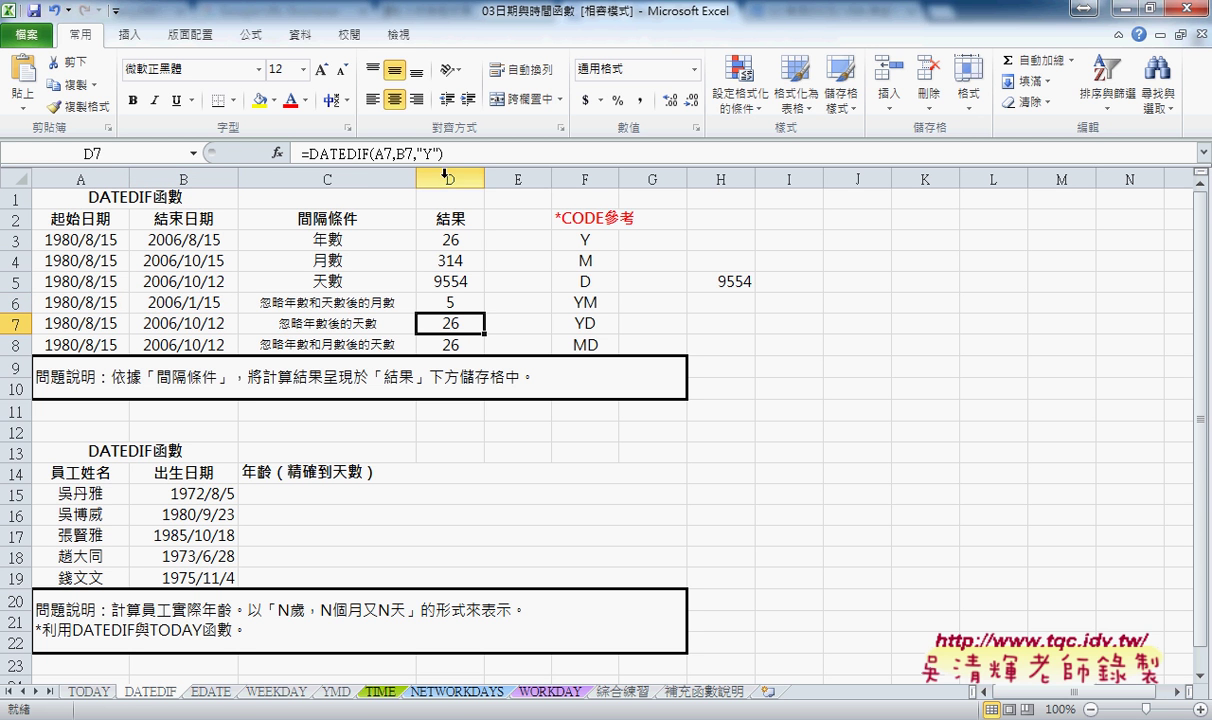
pyautogui.doubleClick(470, 320)
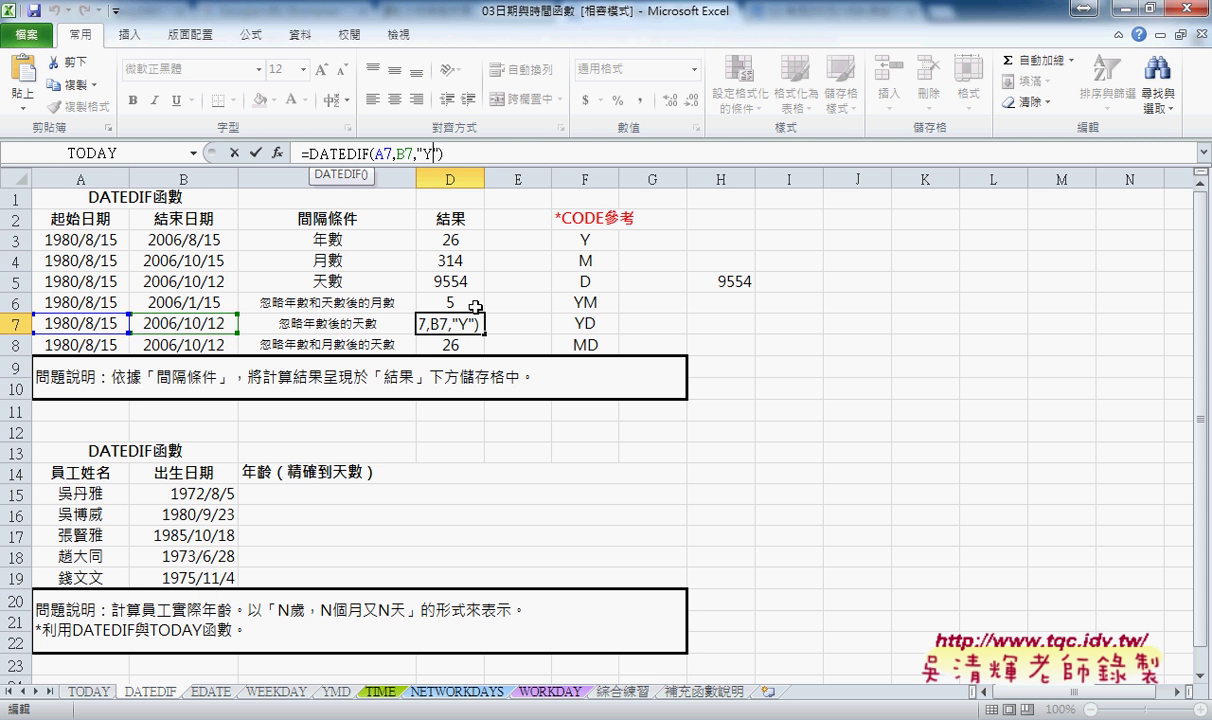
pyautogui.write('D')
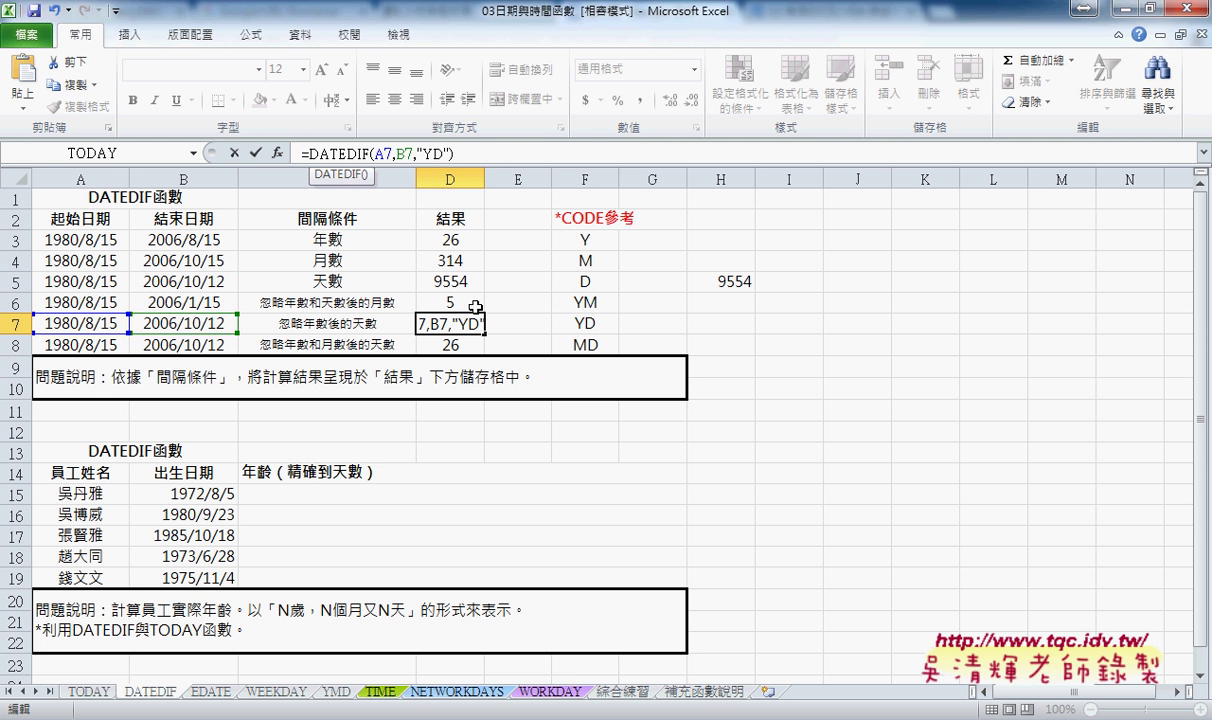
pyautogui.click(255, 152)
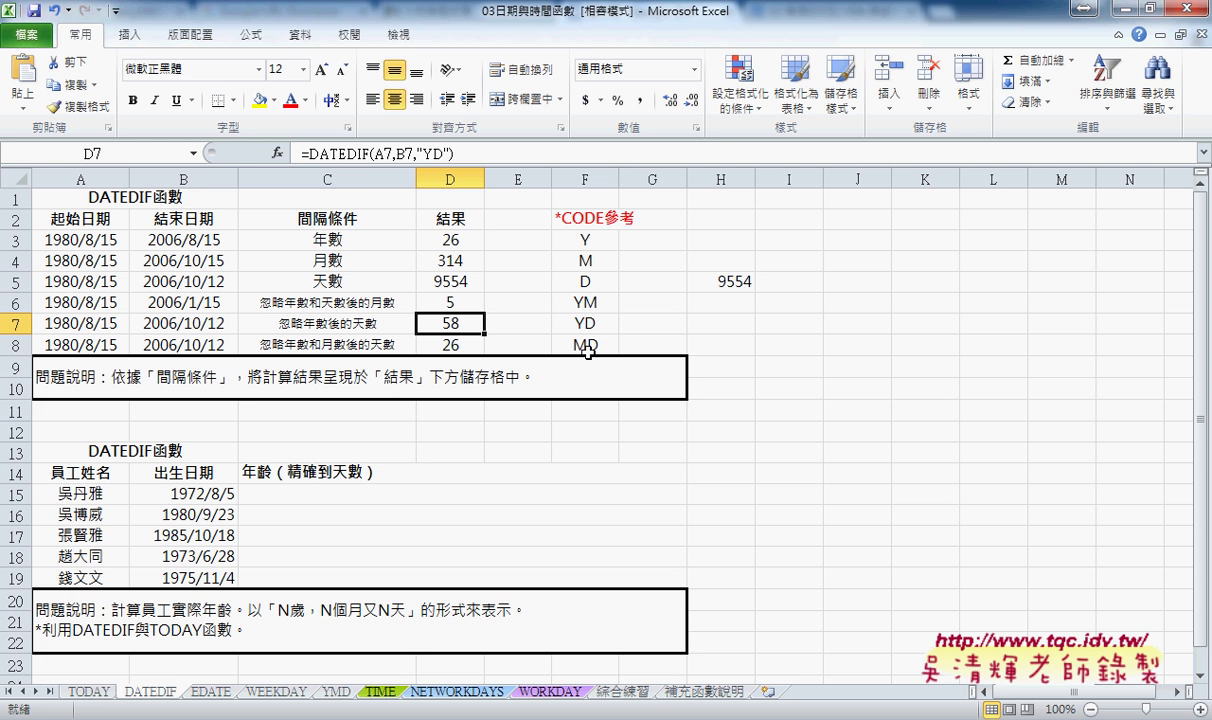
# Step: Change D8's DATEDIF unit code from "Y" to "MD" to count days ignoring months and years
pyautogui.click(452, 342)
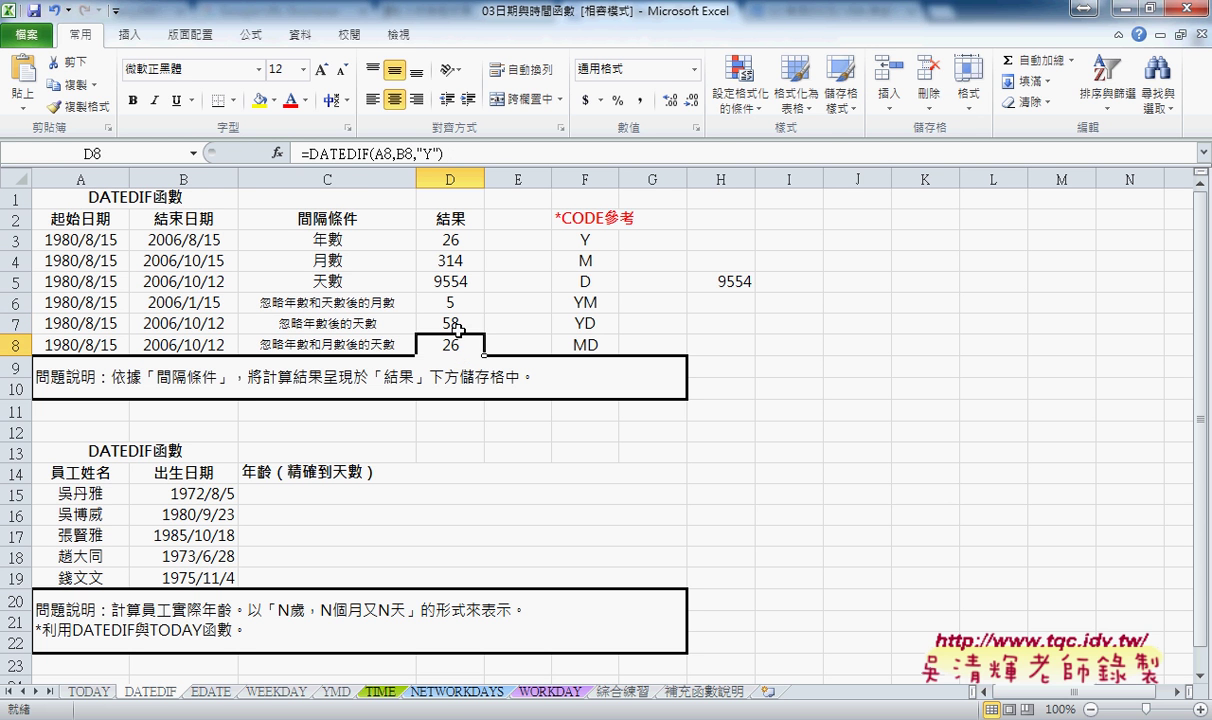
pyautogui.doubleClick(428, 153)
pyautogui.write('M')
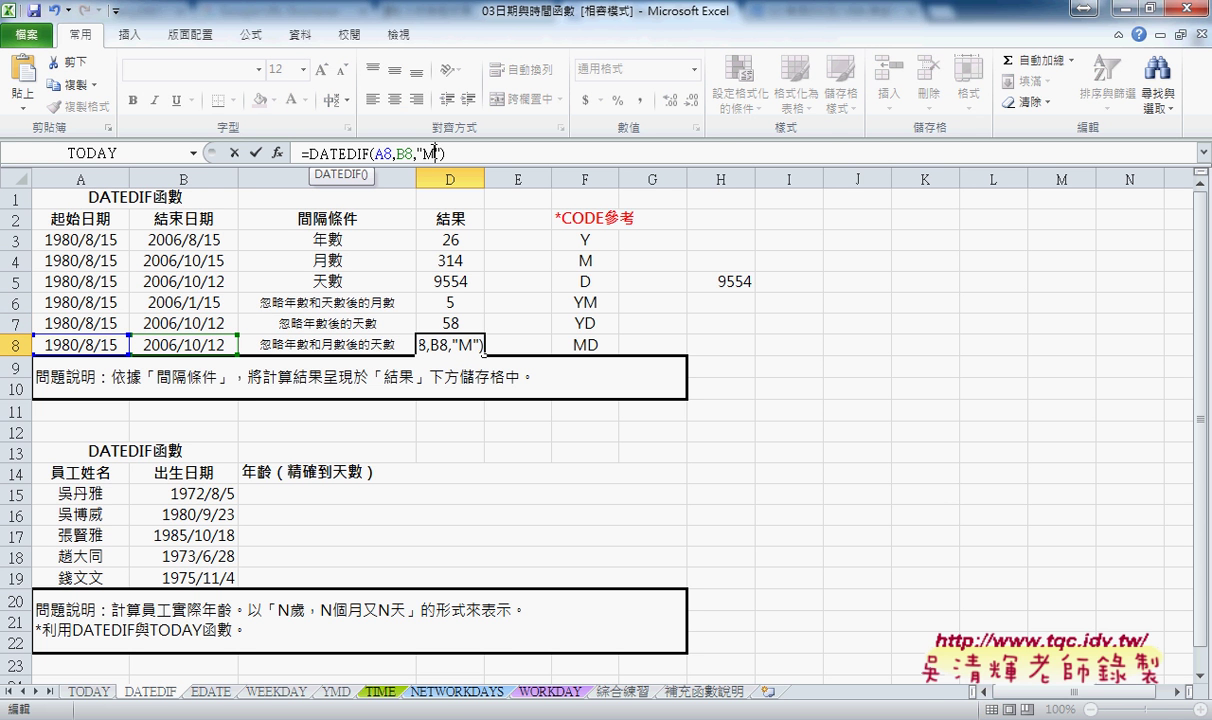
pyautogui.write('D')
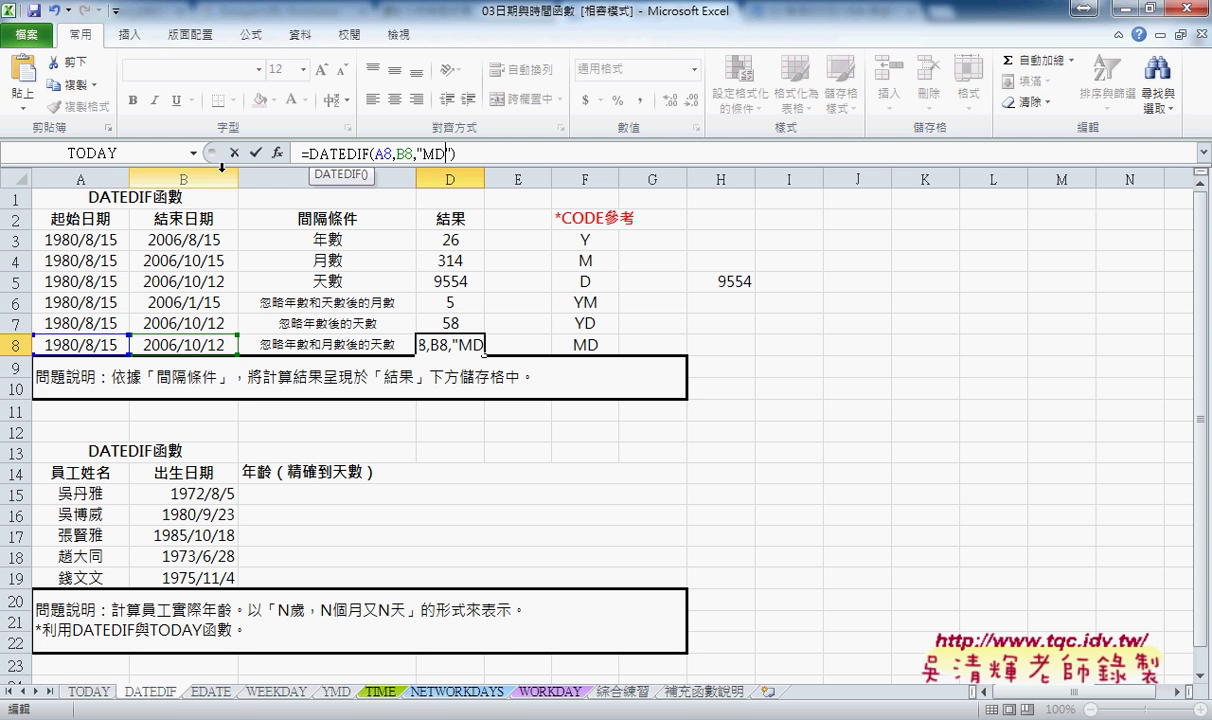
pyautogui.click(255, 153)
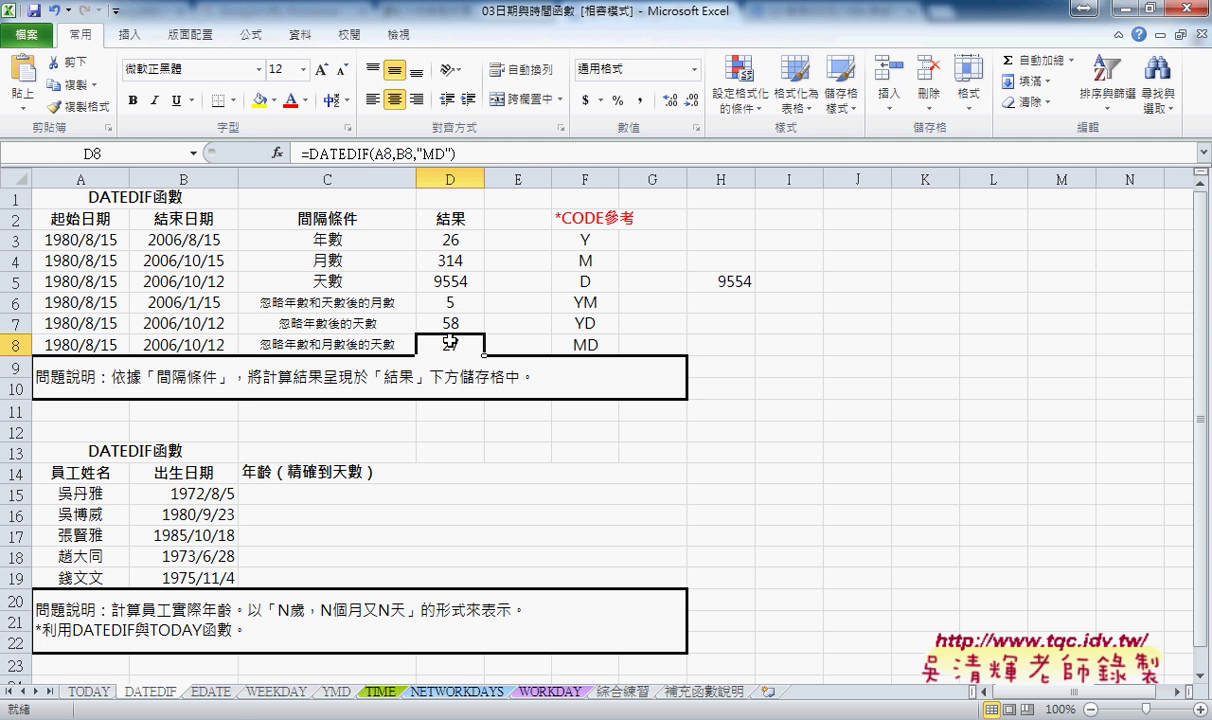
# Step: Edit B8's end date to 2006/10/19 so D8 returns 4 days
pyautogui.doubleClick(217, 346)
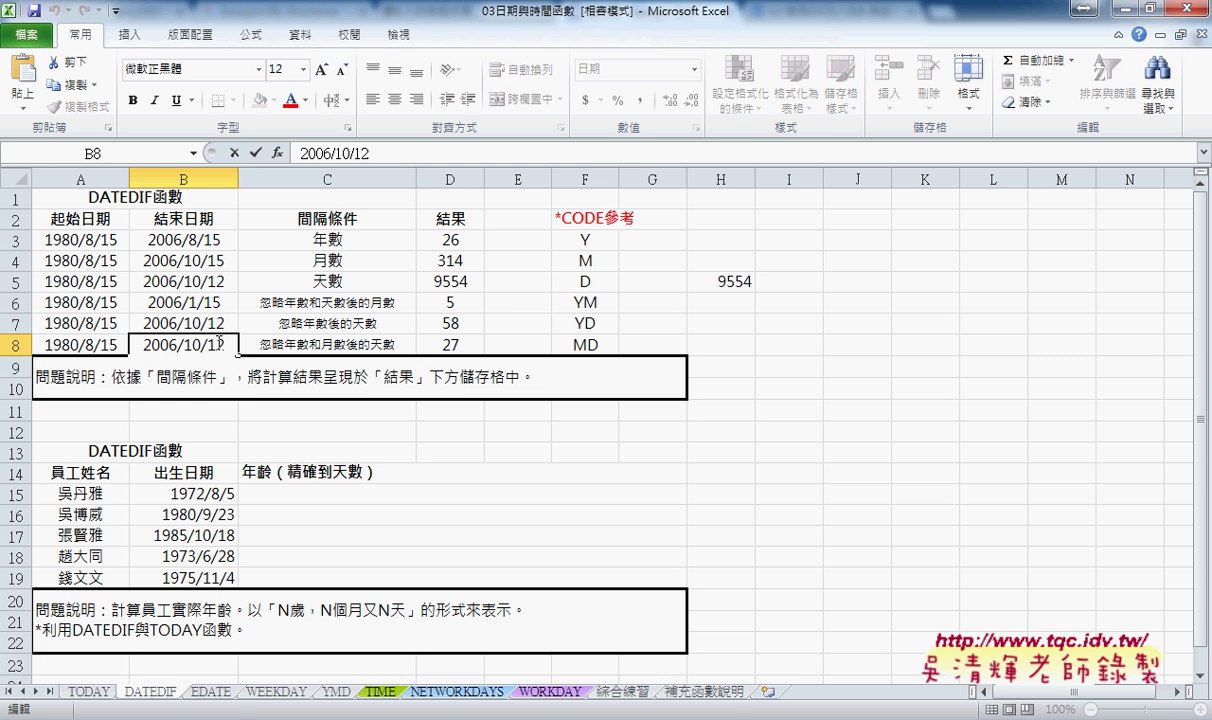
pyautogui.moveTo(215, 346); pyautogui.dragTo(249, 344)
pyautogui.write('9')
pyautogui.press('Return')
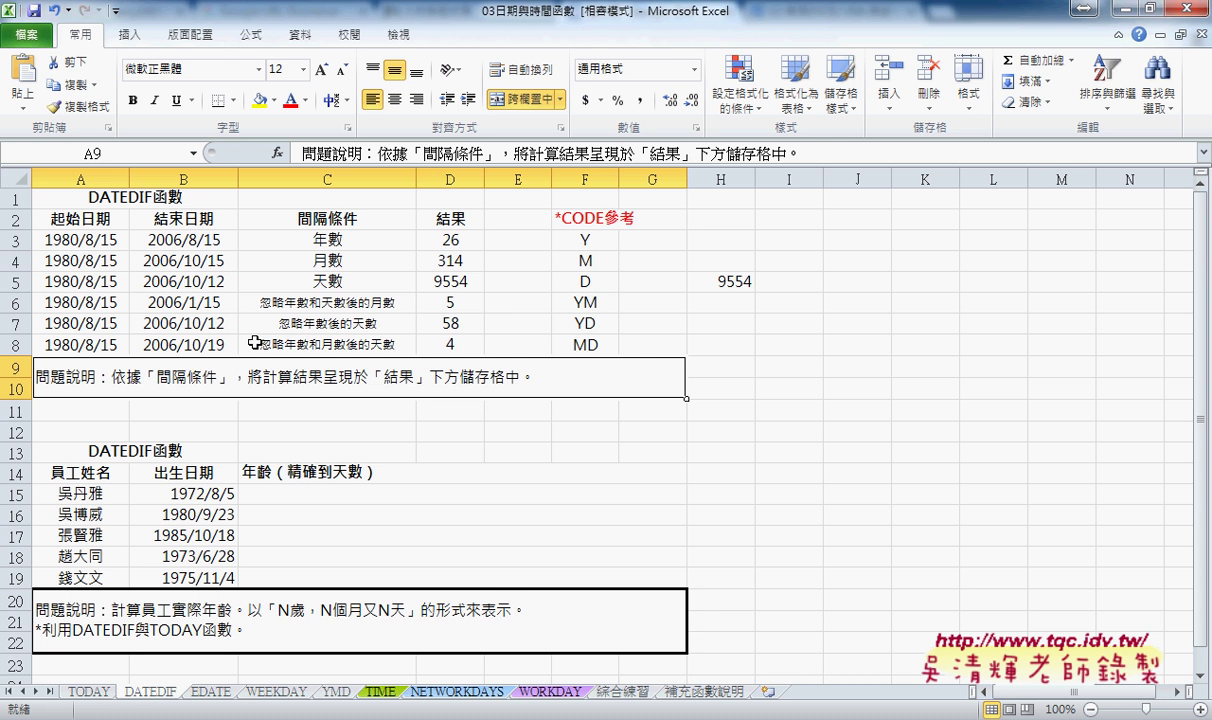
pyautogui.scroll(-1, 269, 376)
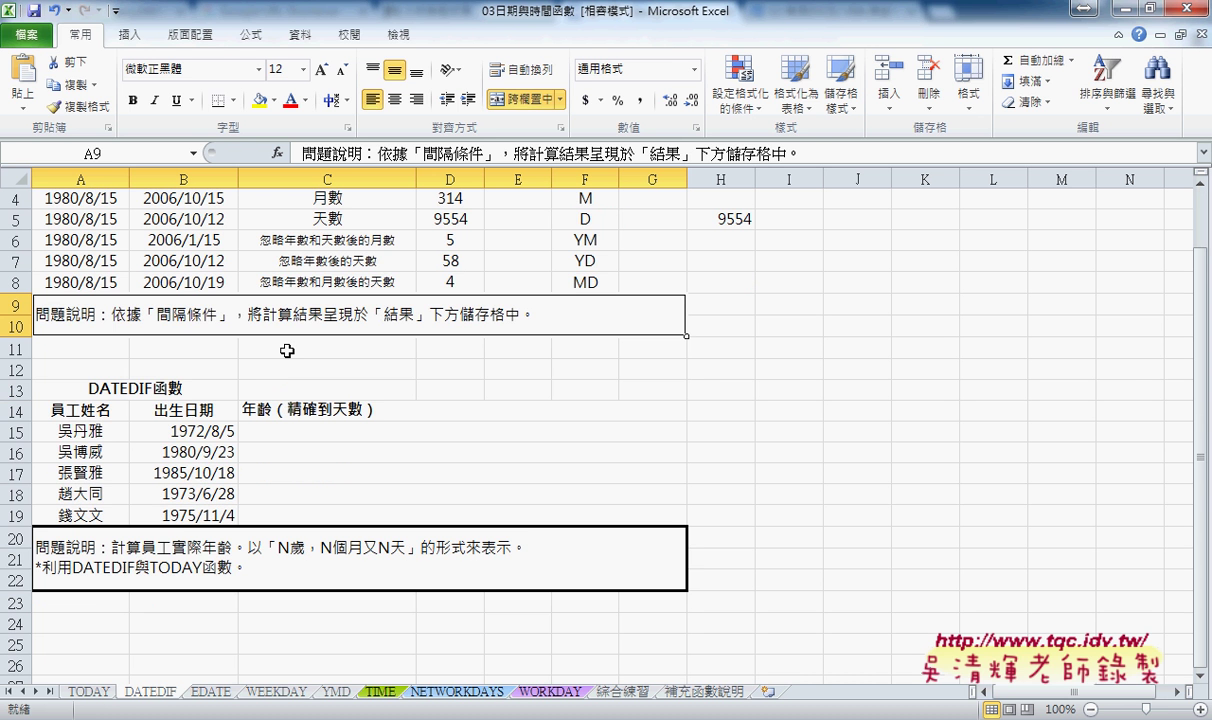
pyautogui.click(356, 435)
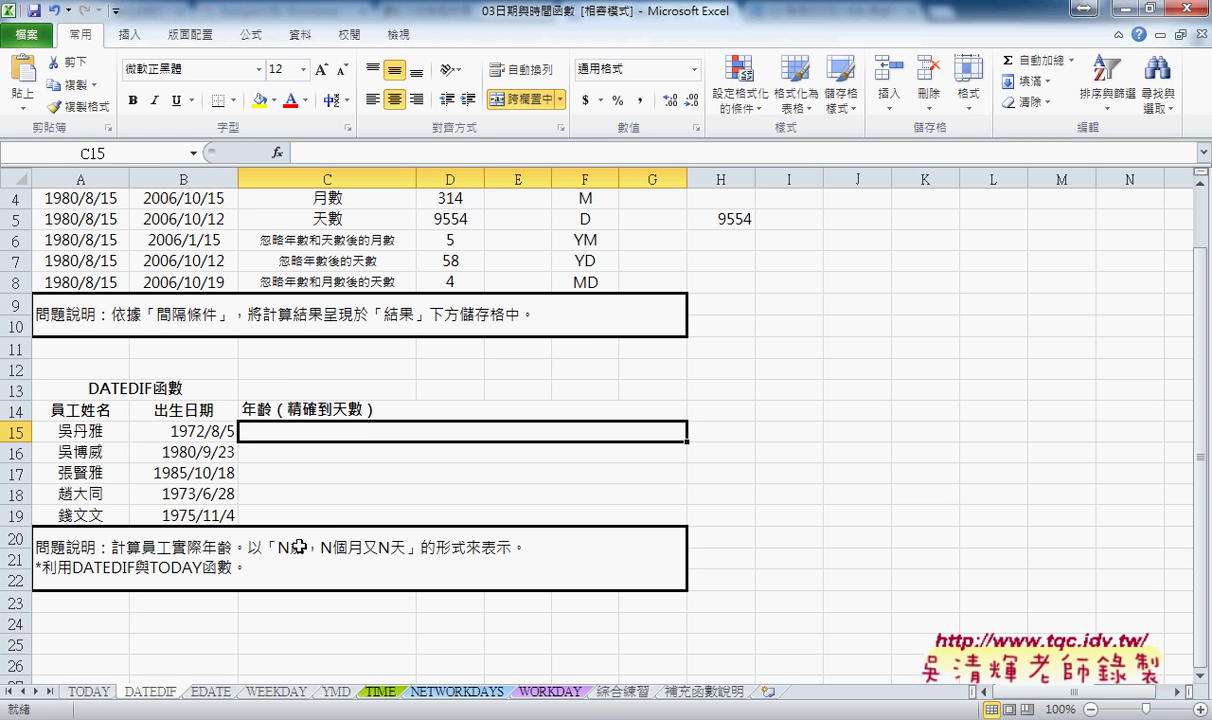
pyautogui.scroll(1, 378, 526)
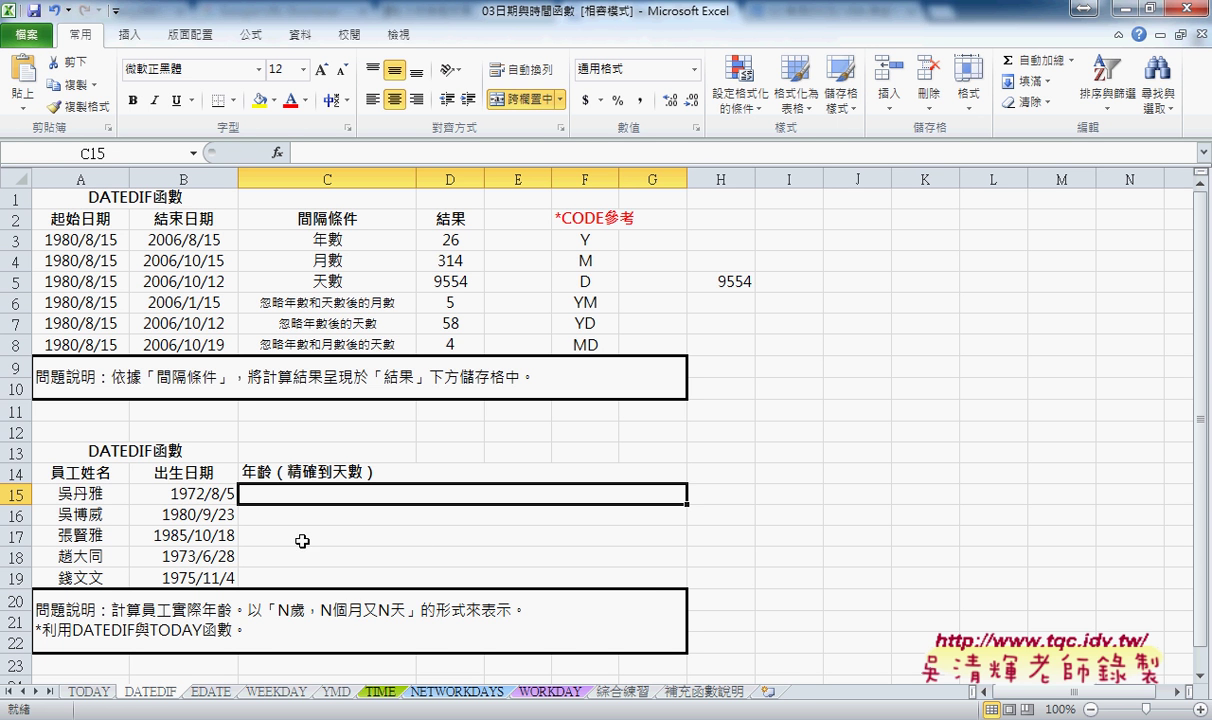
pyautogui.click(205, 497)
pyautogui.click(312, 496)
pyautogui.click(192, 490)
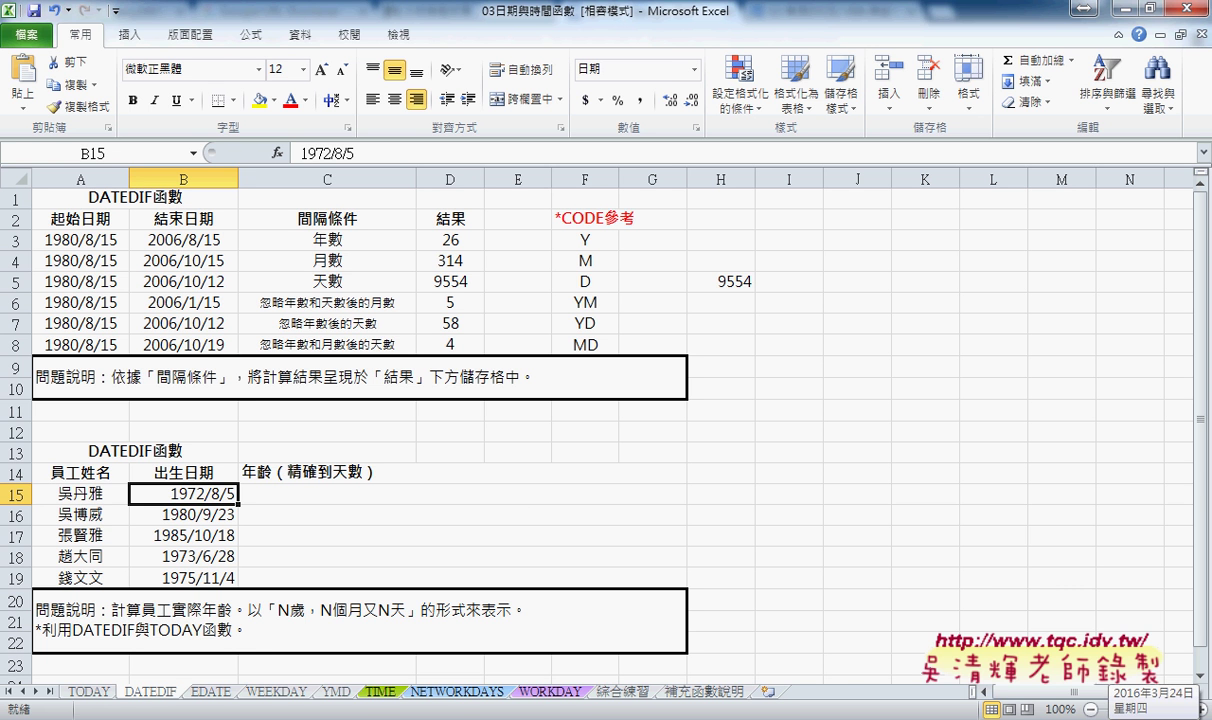
pyautogui.click(1150, 716)
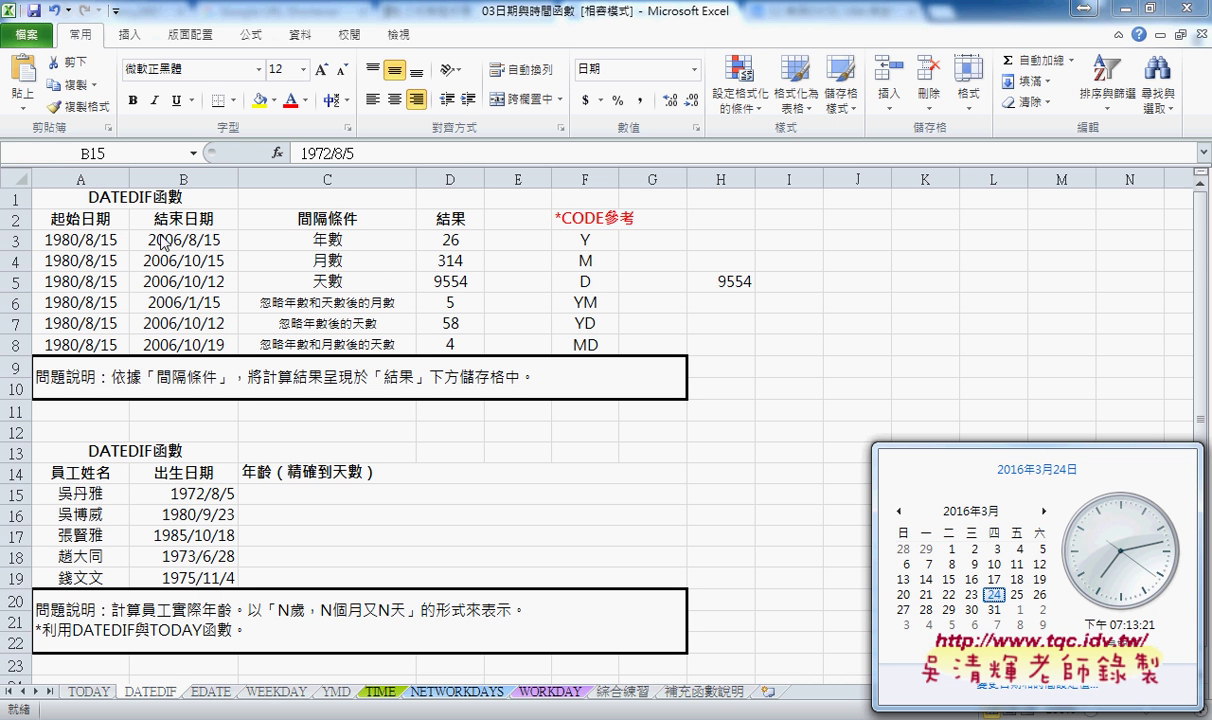
pyautogui.click(330, 500)
pyautogui.click(497, 494)
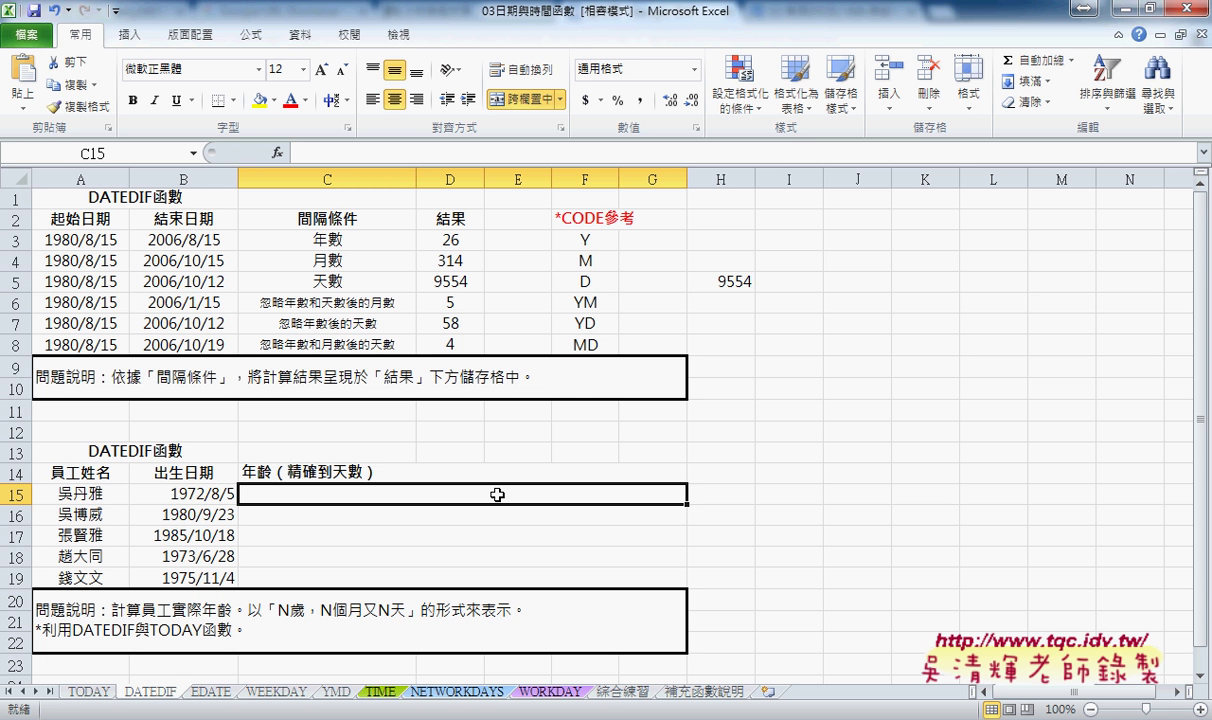